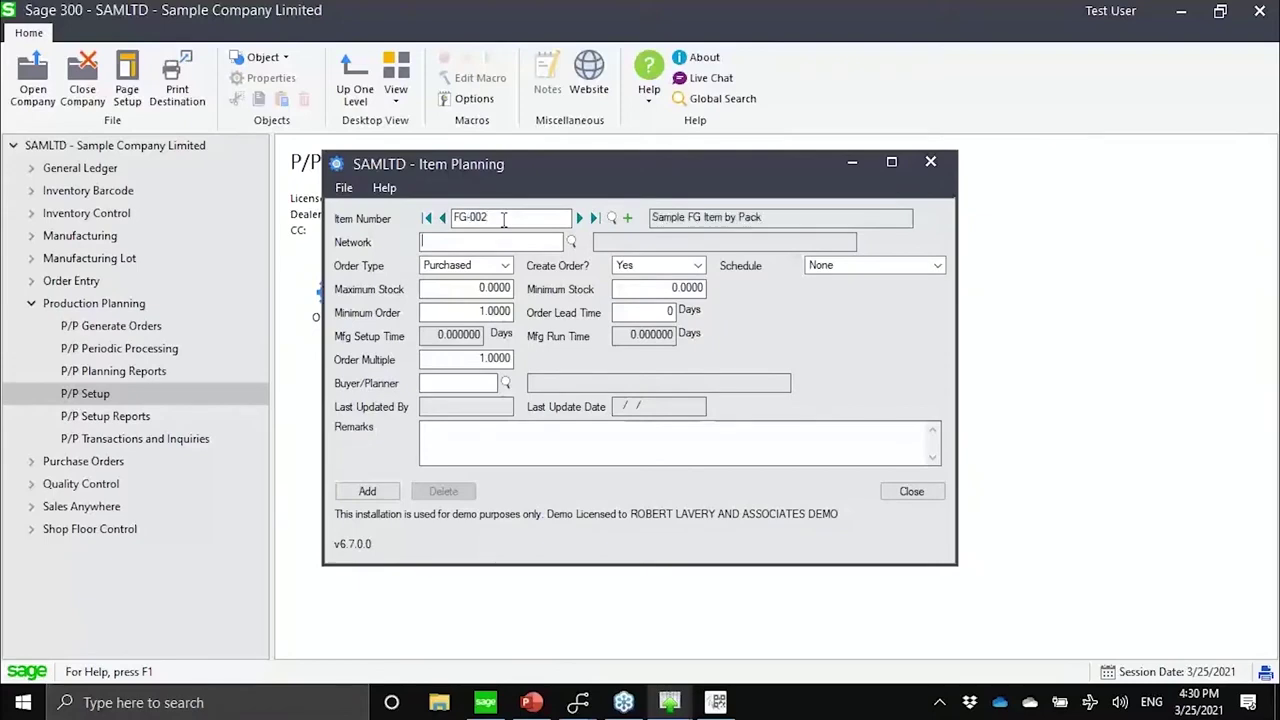
# - Load the planning record of item FG-002 for distribution network N1
pyautogui.click(570, 243)
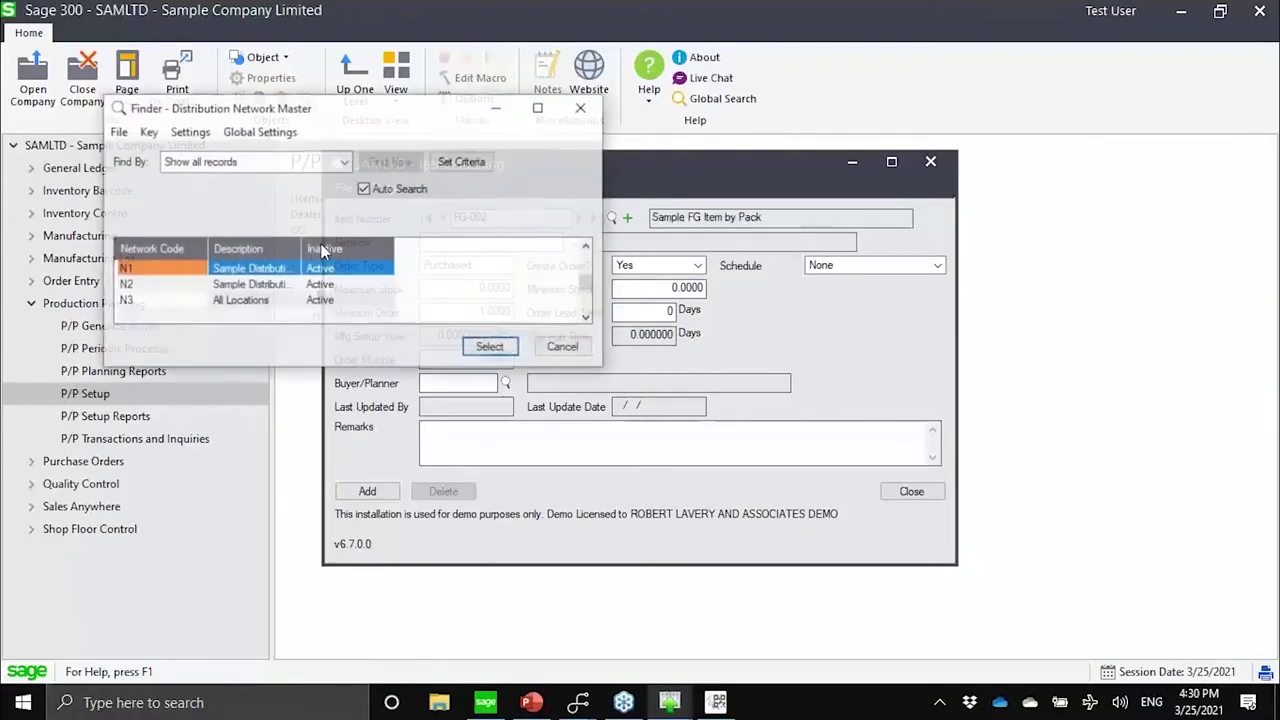
pyautogui.doubleClick(264, 268)
pyautogui.moveTo(489, 218); pyautogui.dragTo(379, 235)
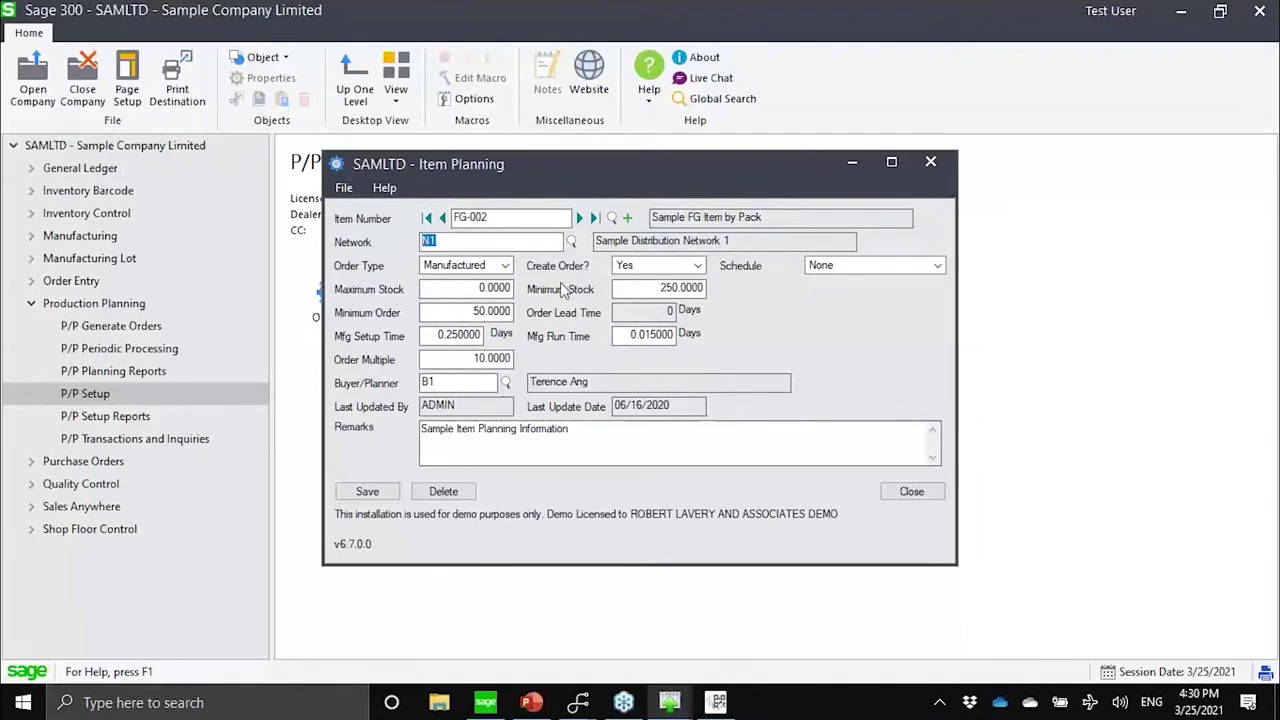
# - Examine FG-002's order type options, minimum stock, minimum order, order multiple, manufacturing setup time and run time
pyautogui.click(506, 267)
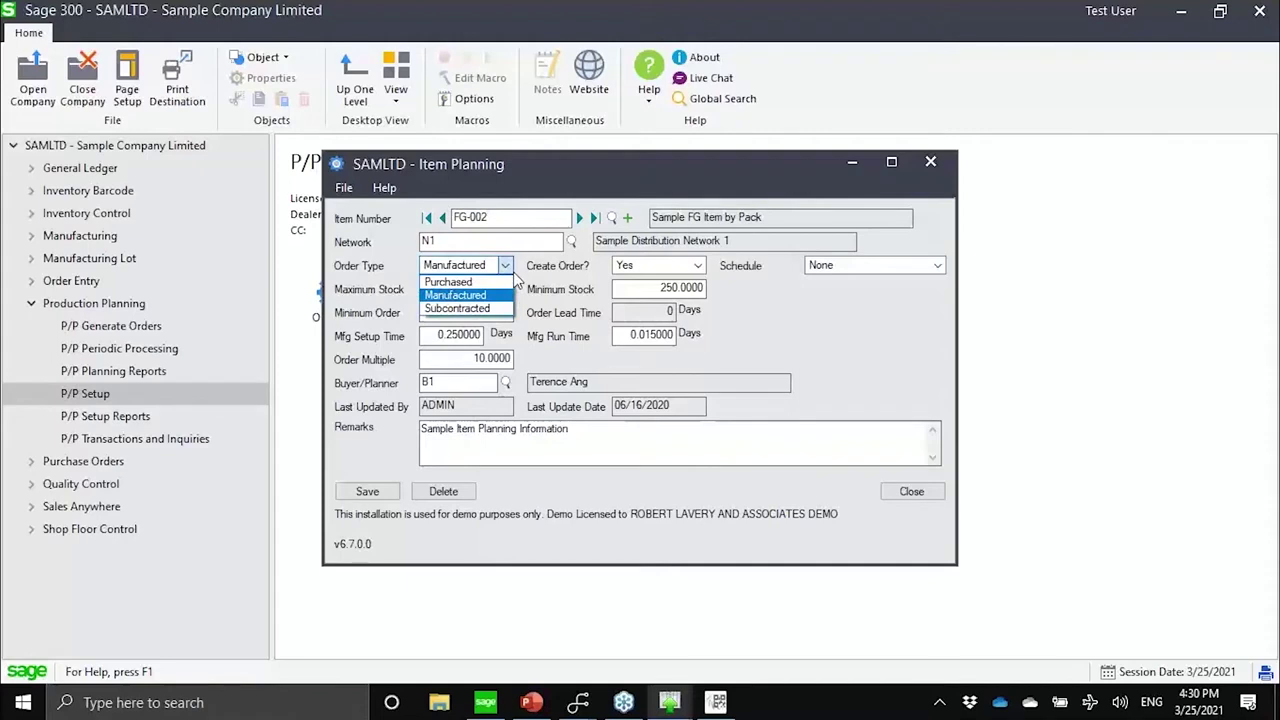
pyautogui.click(516, 283)
pyautogui.click(699, 288)
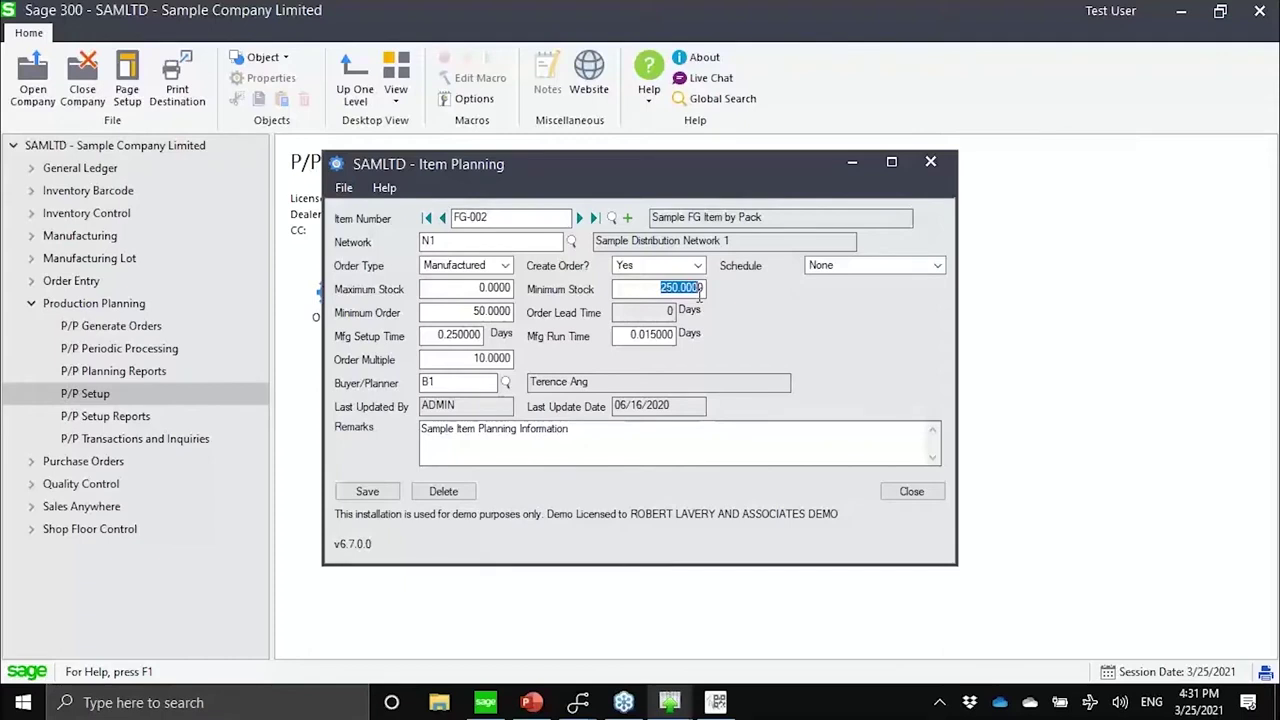
pyautogui.click(424, 313)
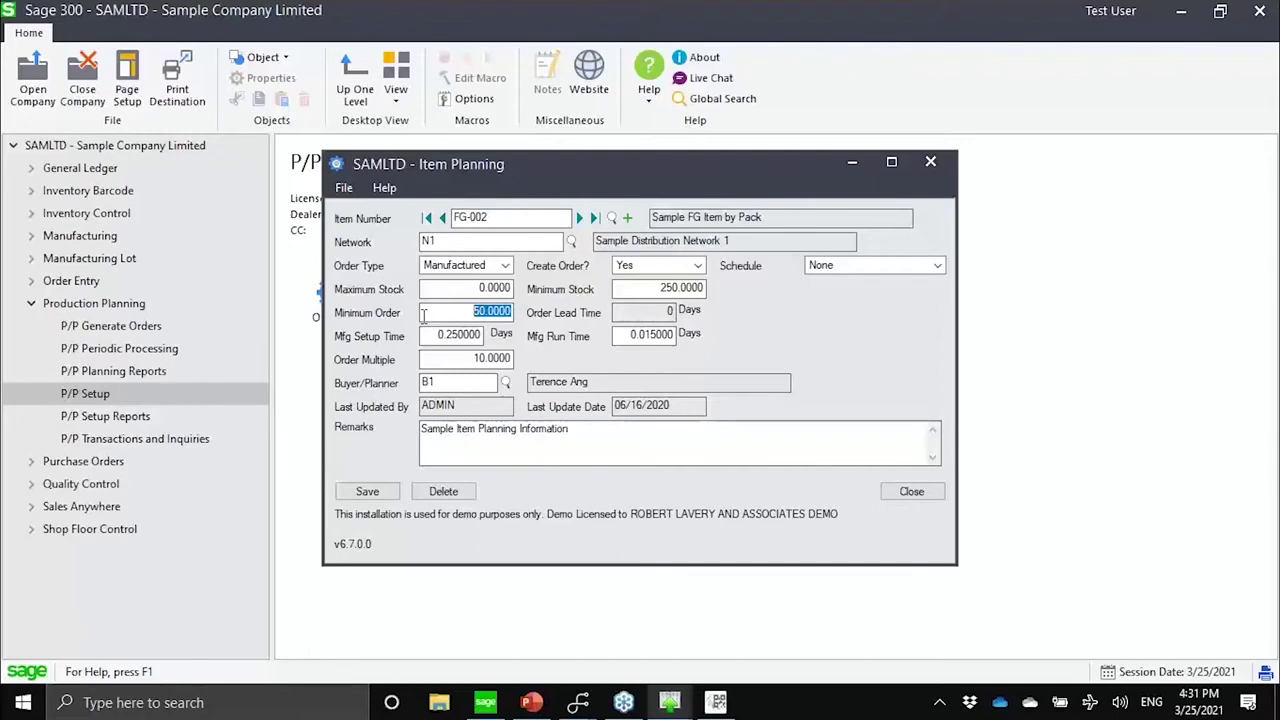
pyautogui.press('Tab')
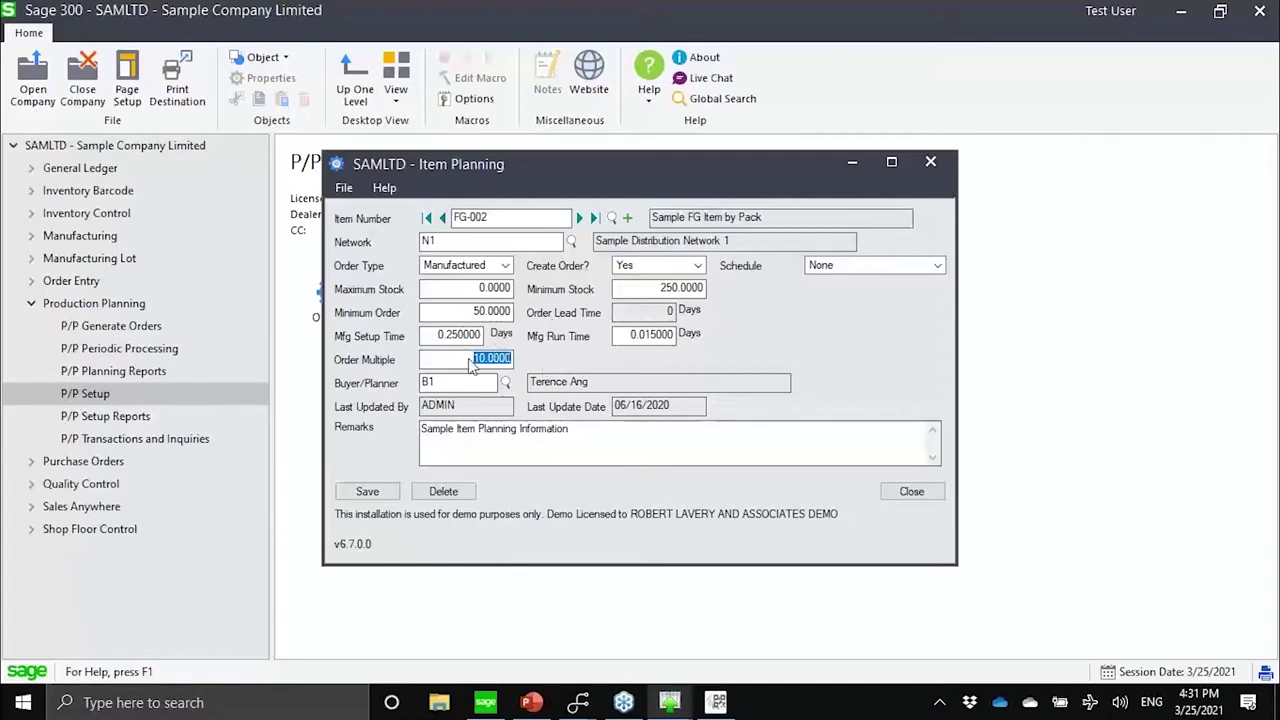
pyautogui.moveTo(466, 335); pyautogui.dragTo(416, 340)
pyautogui.moveTo(664, 336); pyautogui.dragTo(631, 336)
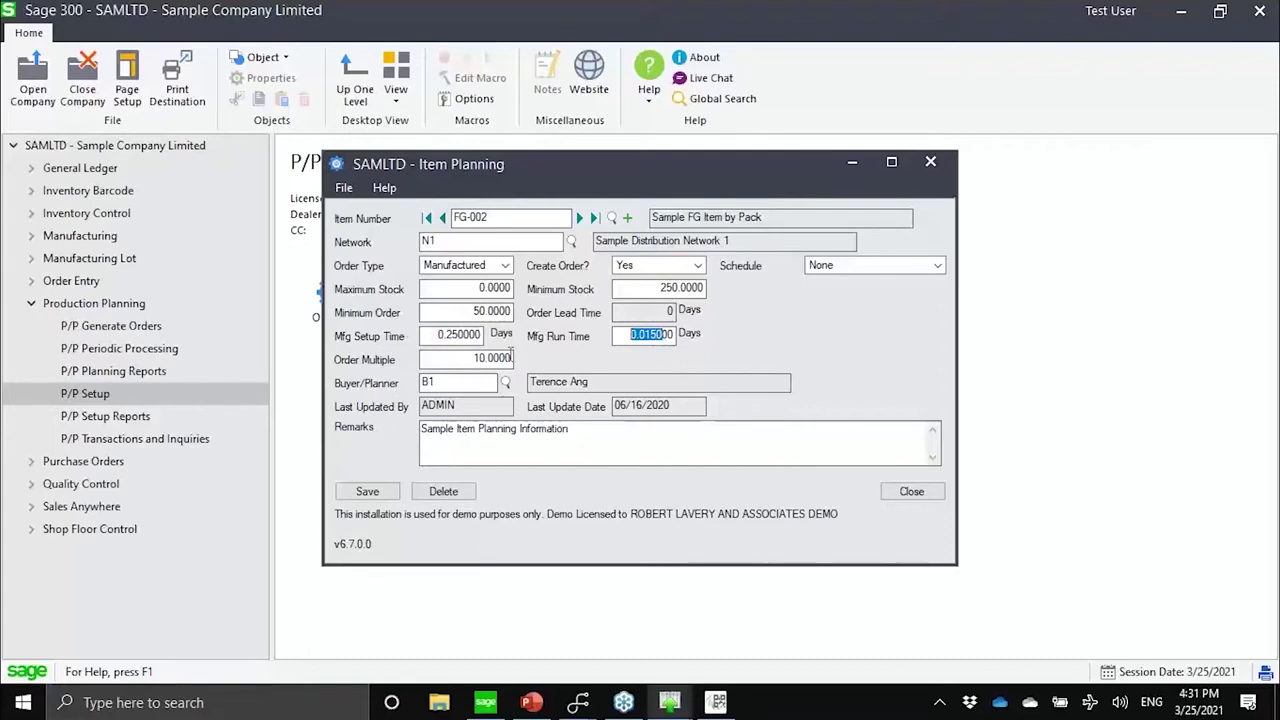
pyautogui.moveTo(472, 336); pyautogui.dragTo(409, 336)
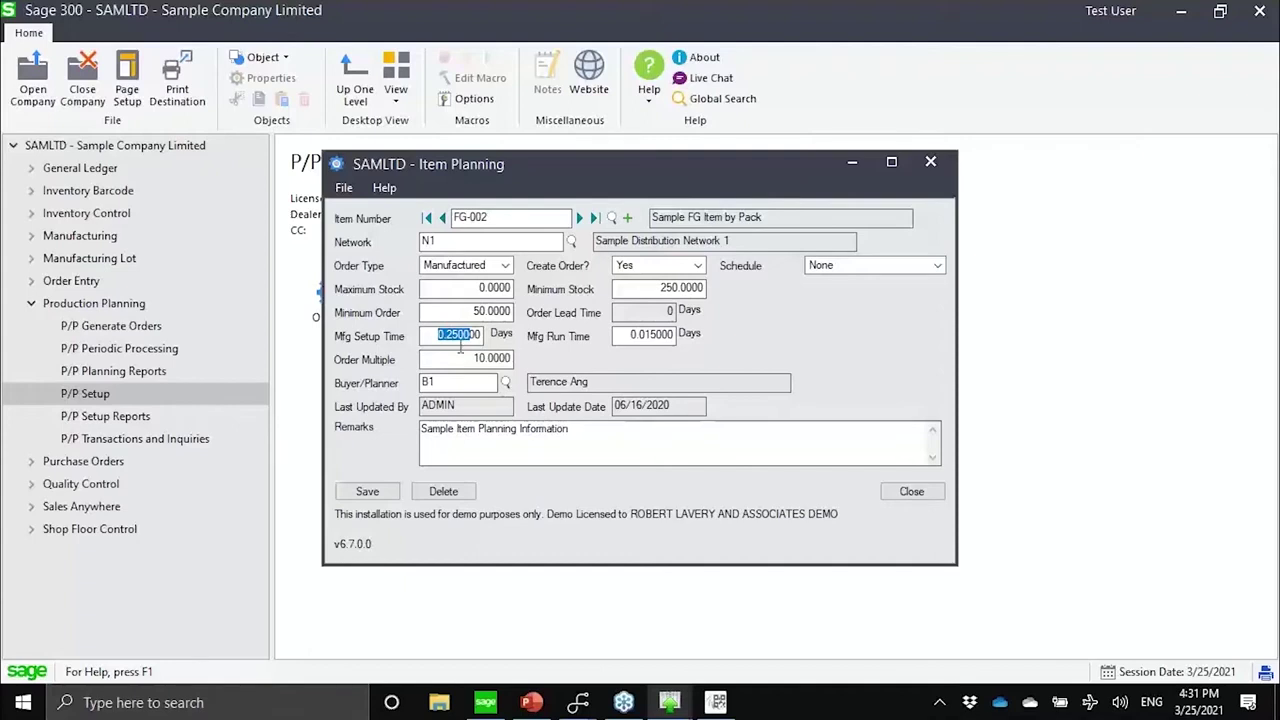
pyautogui.moveTo(674, 336); pyautogui.dragTo(590, 344)
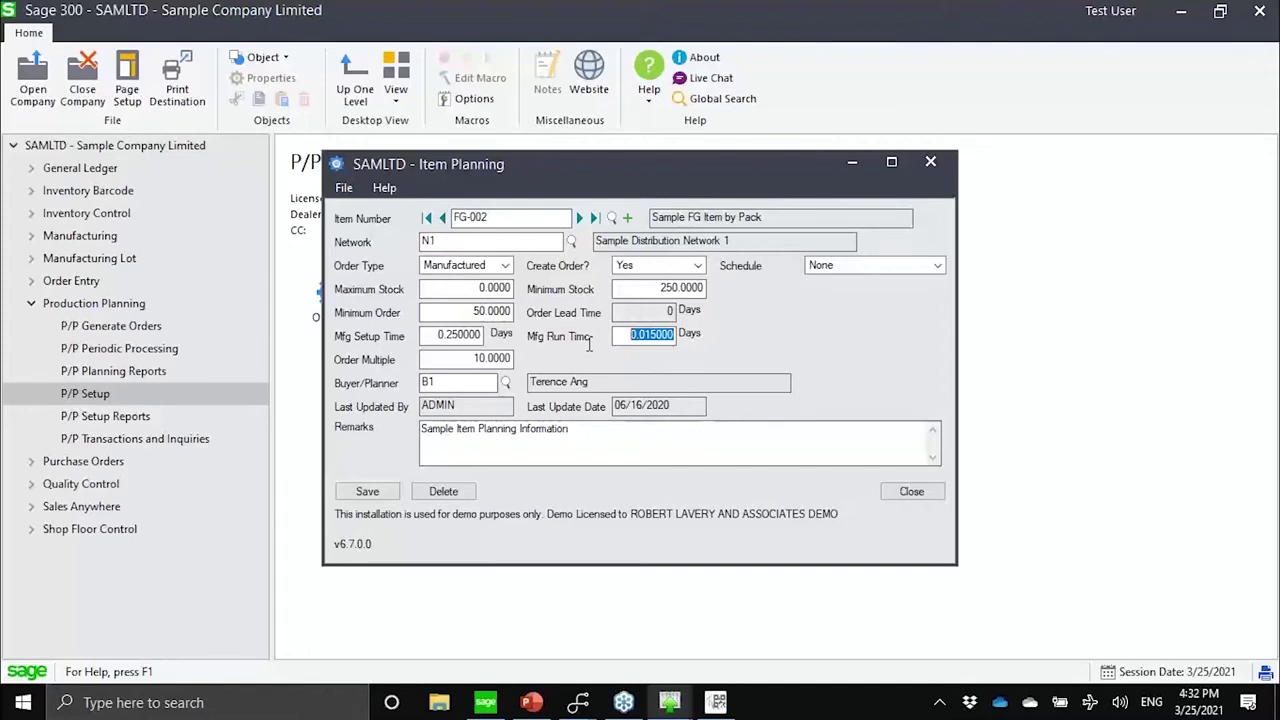
# - Load the planning record of item PM-001 and examine its order lead time and schedule options
pyautogui.click(495, 217)
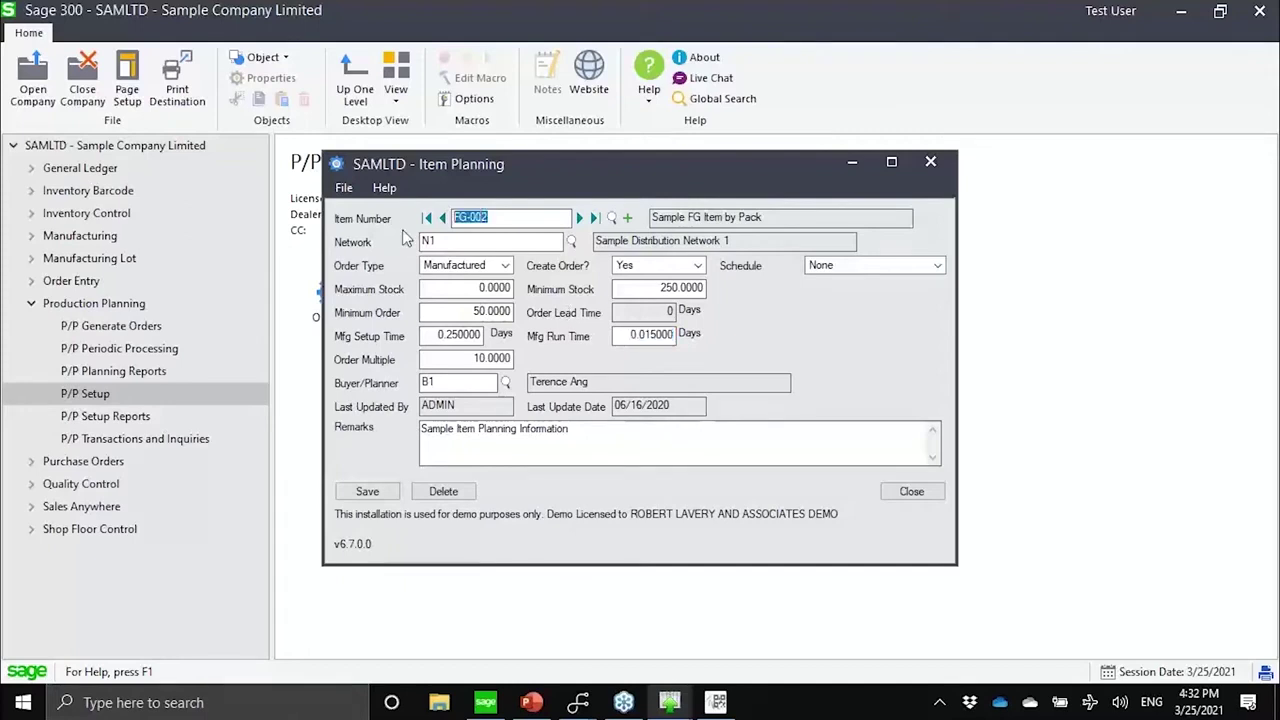
pyautogui.write('PM001')
pyautogui.press('Tab')
pyautogui.click(613, 418)
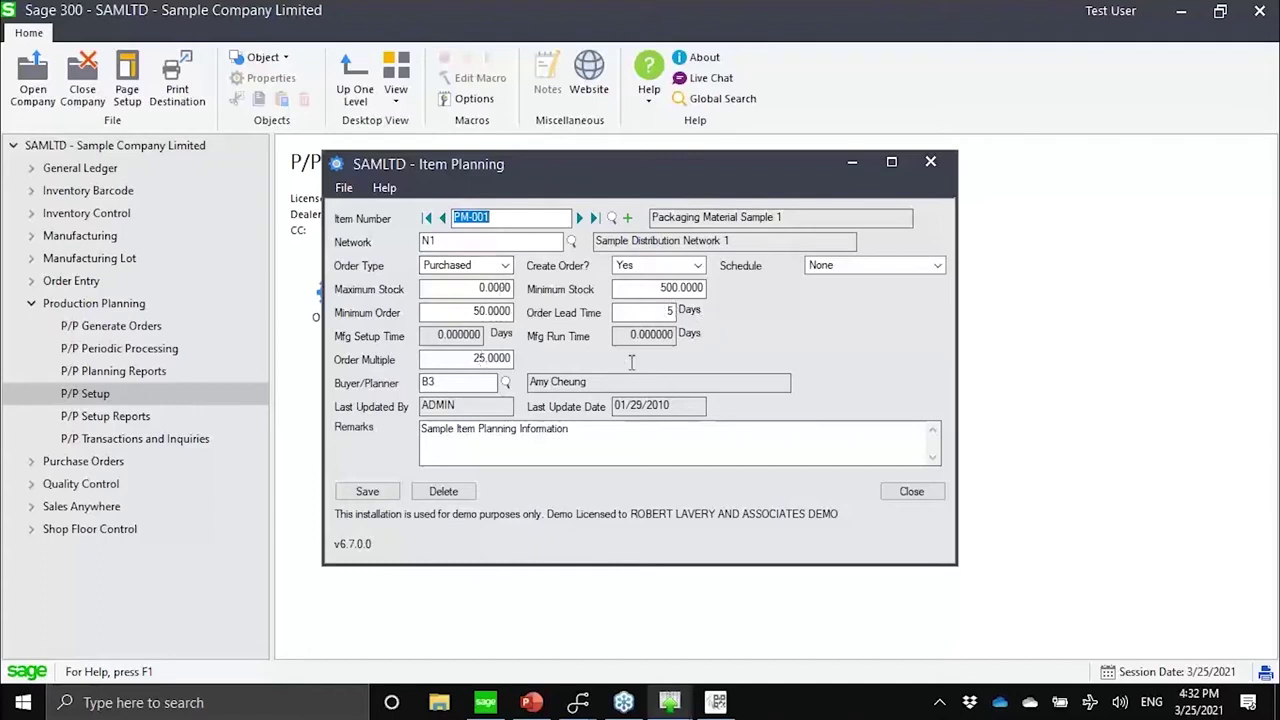
pyautogui.click(628, 316)
pyautogui.click(930, 268)
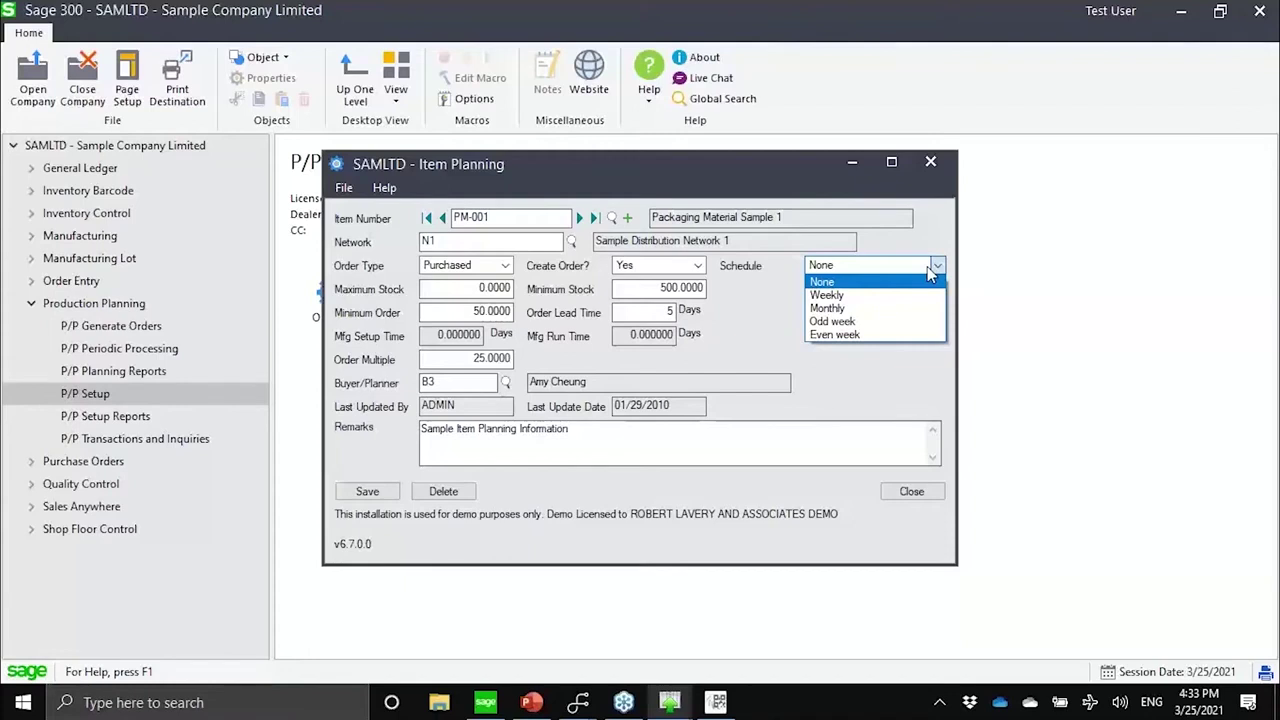
pyautogui.click(769, 276)
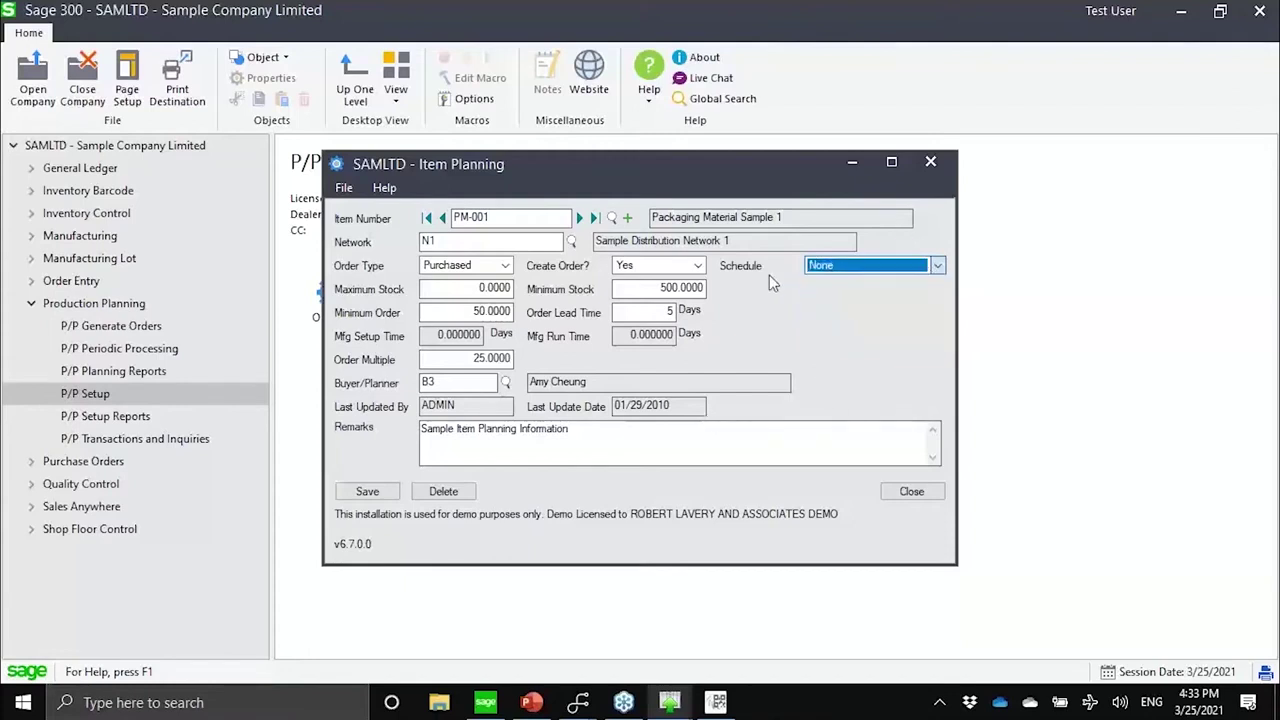
# - Close Item Planning and open Forecast Entry from the Production Planning transactions and inquiries
pyautogui.click(930, 161)
pyautogui.click(668, 318)
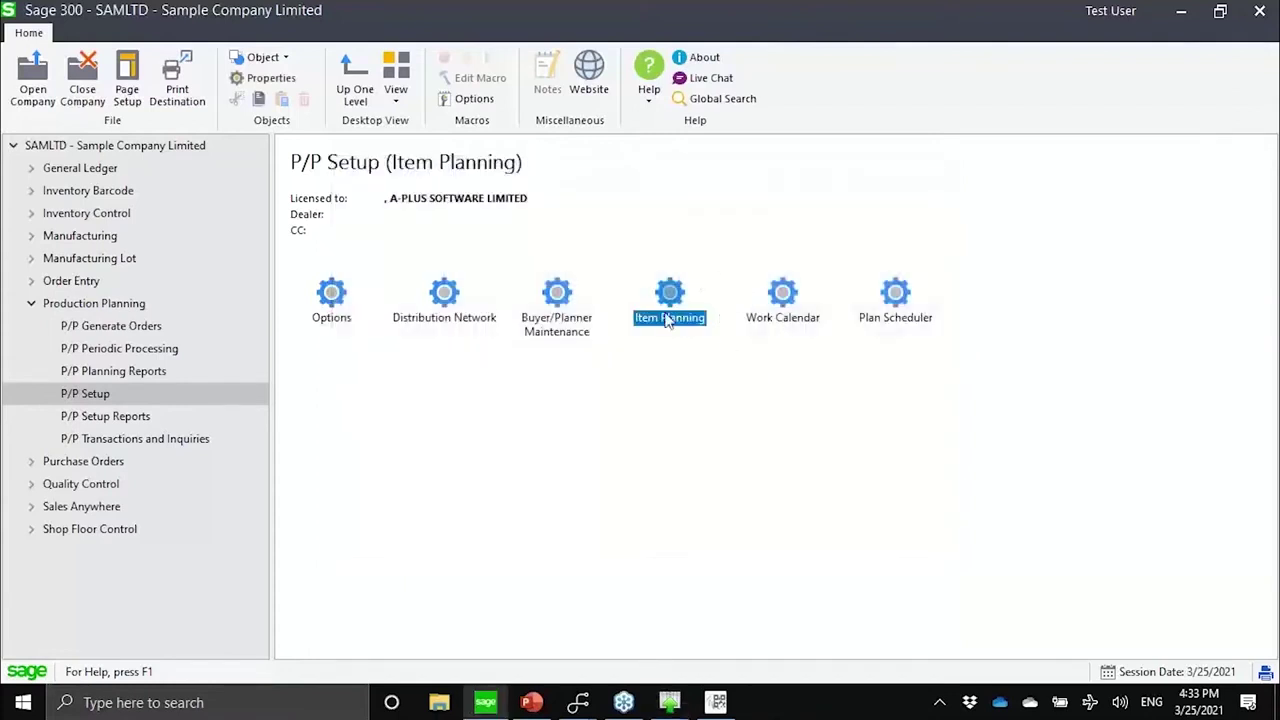
pyautogui.click(121, 324)
pyautogui.click(121, 312)
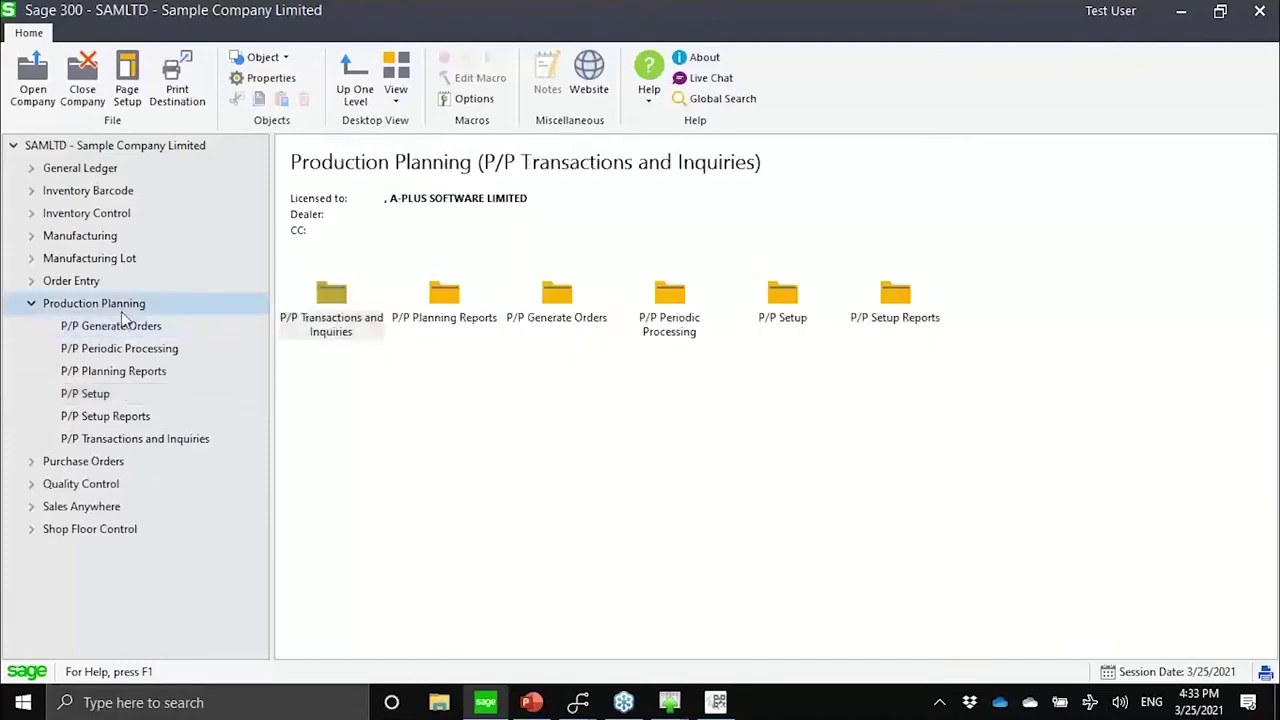
pyautogui.doubleClick(331, 318)
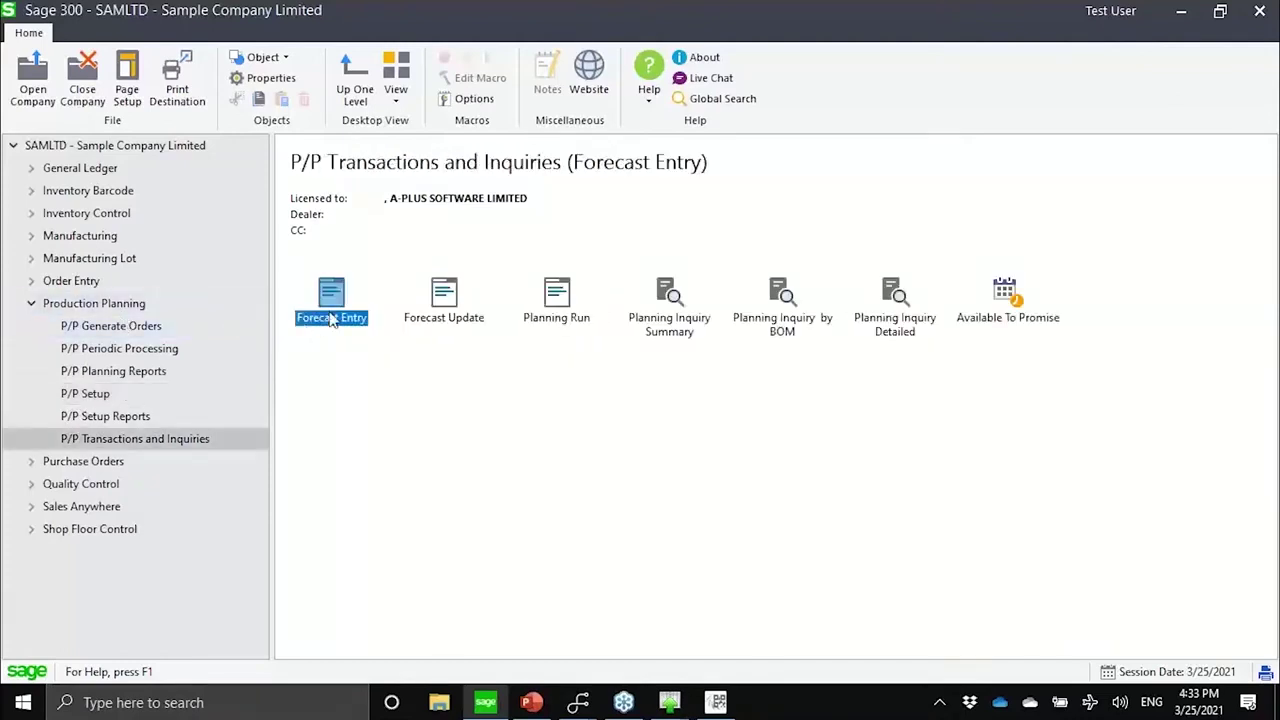
pyautogui.doubleClick(331, 318)
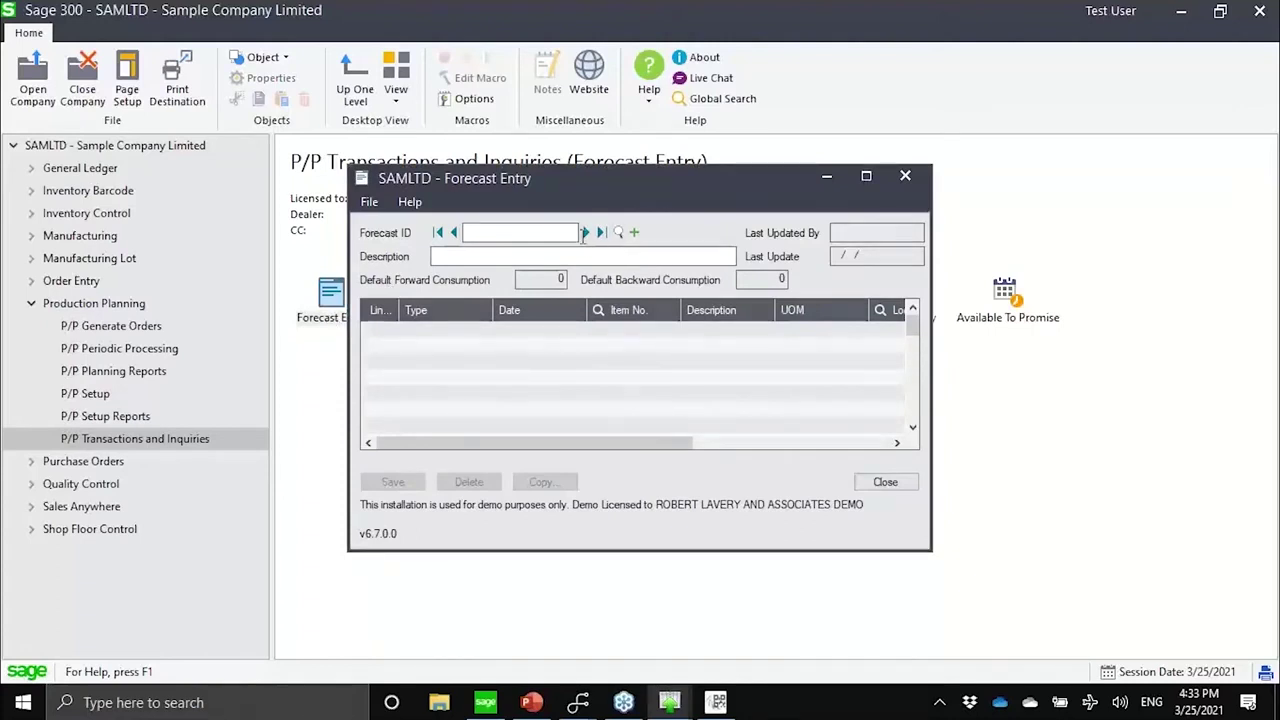
# - Start forecast 2020 with the description "Sales Forecast 2020" and a default forward consumption of 30
pyautogui.write('2020')
pyautogui.press('Tab')
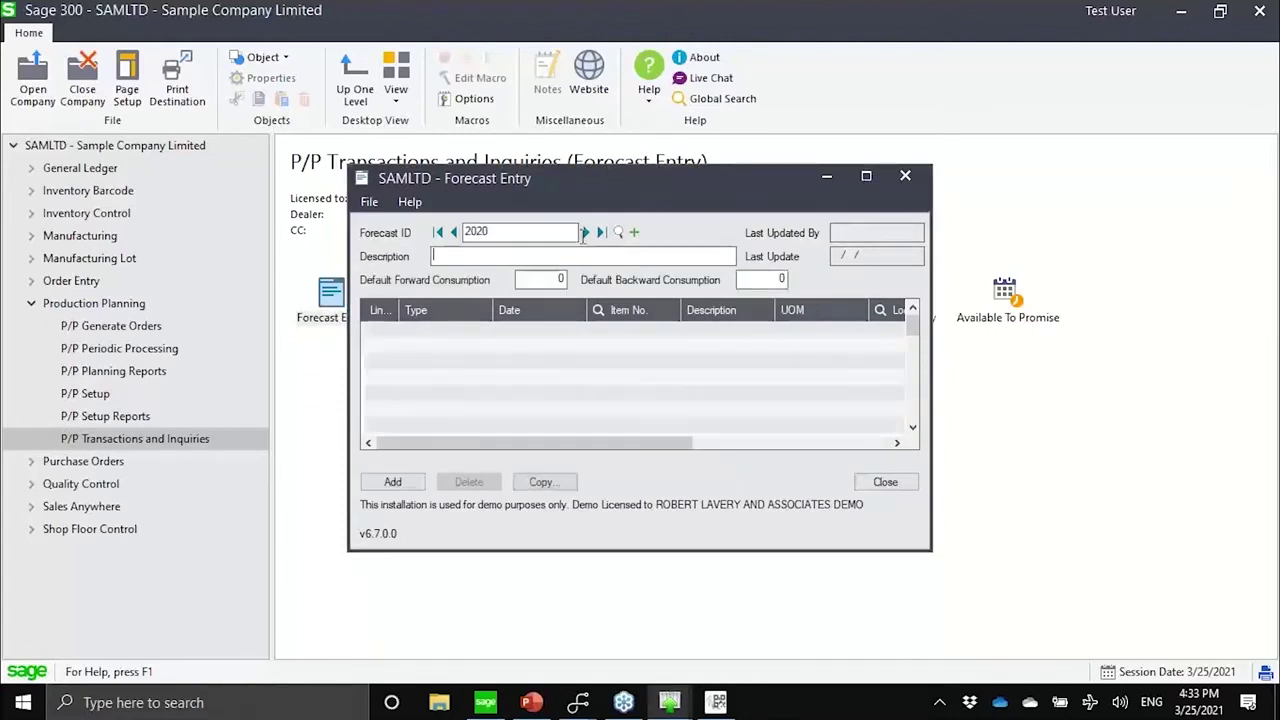
pyautogui.write('Sales')
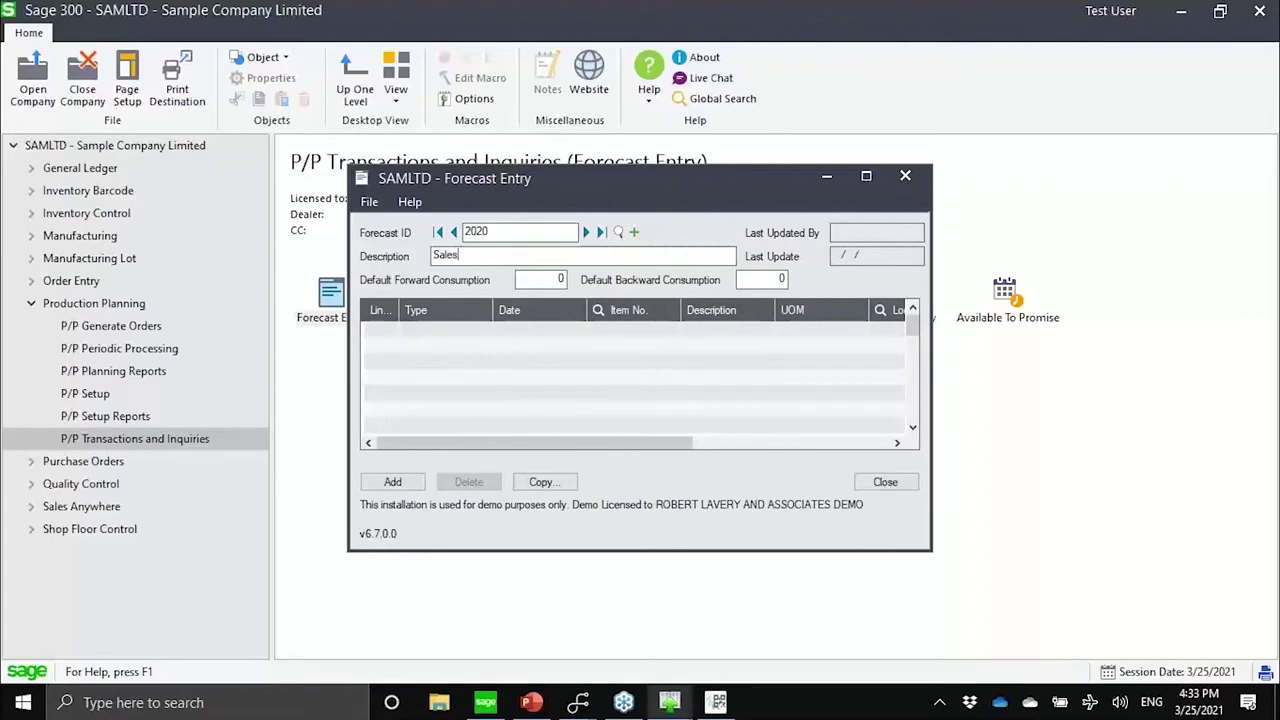
pyautogui.write(' Fro')
pyautogui.press('BackSpace')
pyautogui.press('BackSpace')
pyautogui.write('orecast 2020')
pyautogui.press('Tab')
pyautogui.write('30')
pyautogui.press('Tab')
pyautogui.press('Tab')
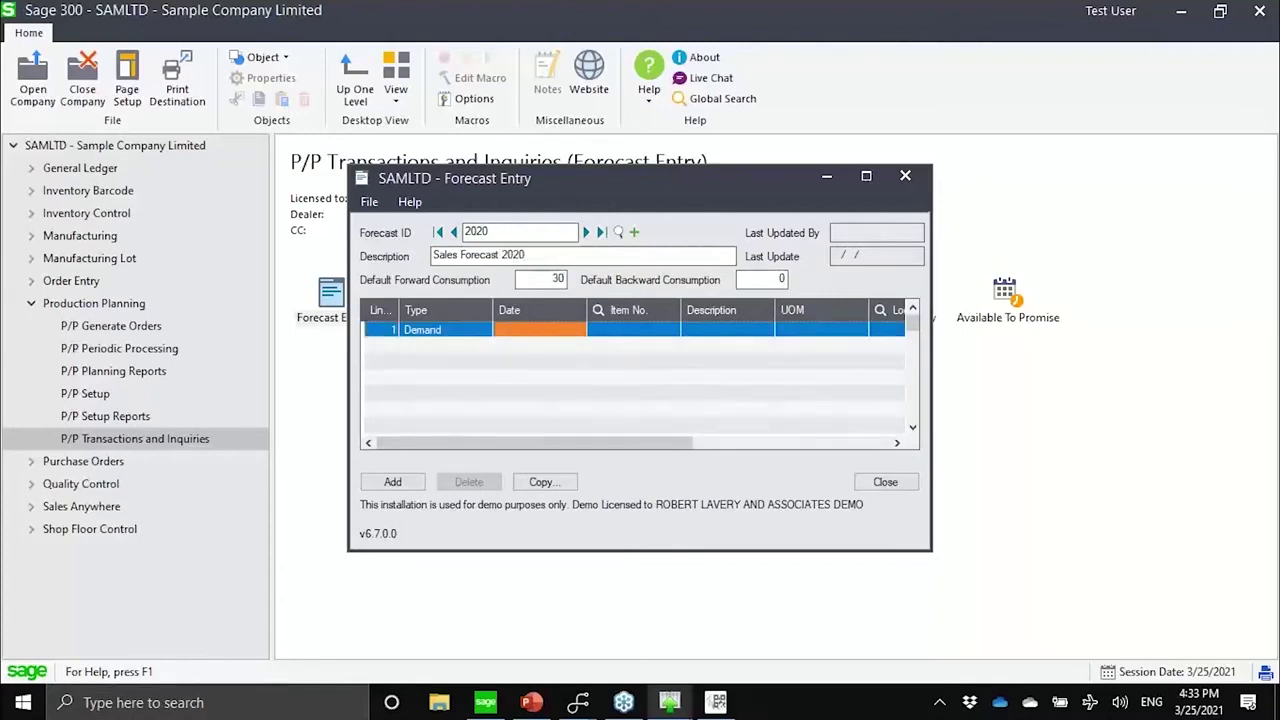
# - Enter a demand line dated 4/1/2021 for item FG-003 at location 1 with quantity 99
pyautogui.click(560, 330)
pyautogui.click(576, 329)
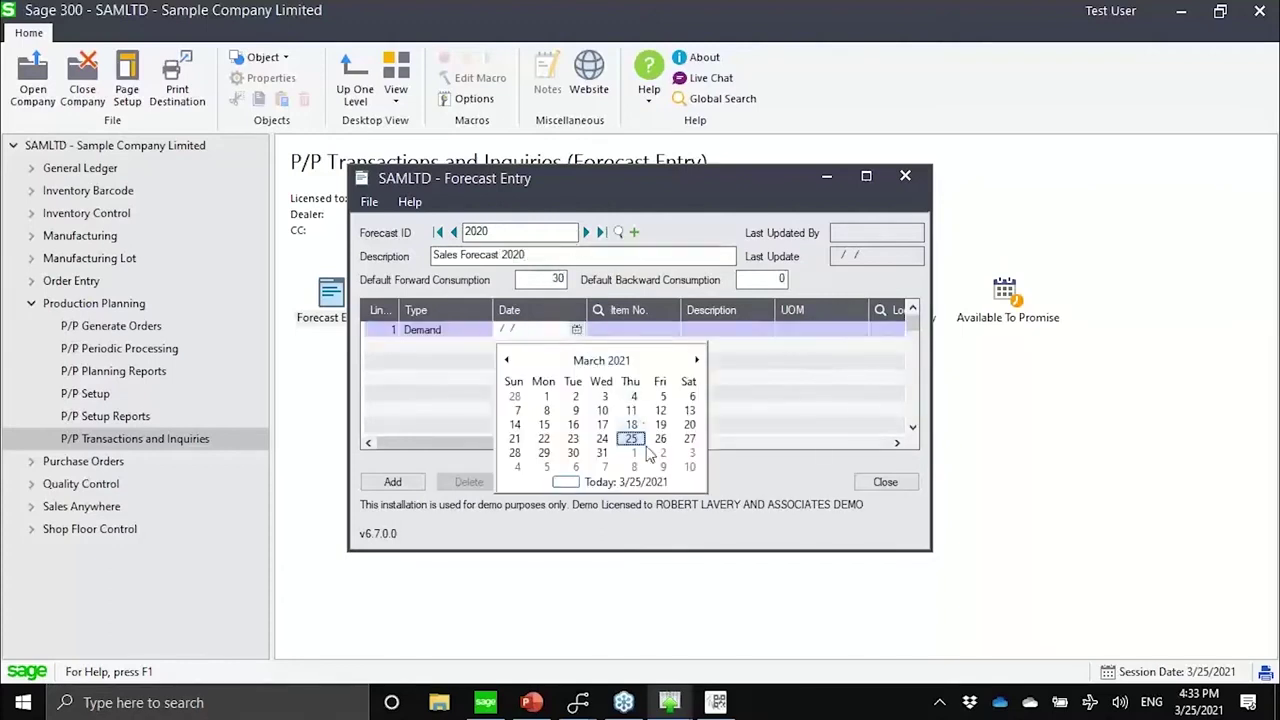
pyautogui.click(645, 452)
pyautogui.press('Tab')
pyautogui.write('FG-0')
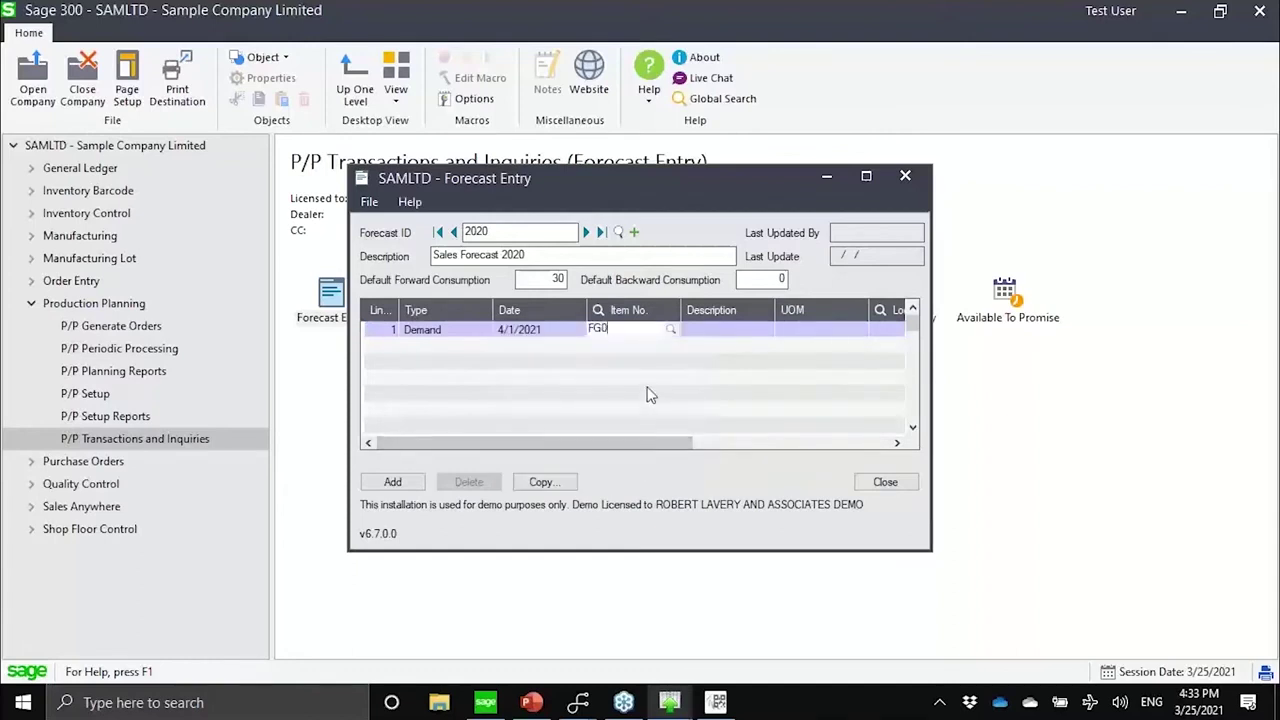
pyautogui.write('03')
pyautogui.press('Tab')
pyautogui.press('Tab')
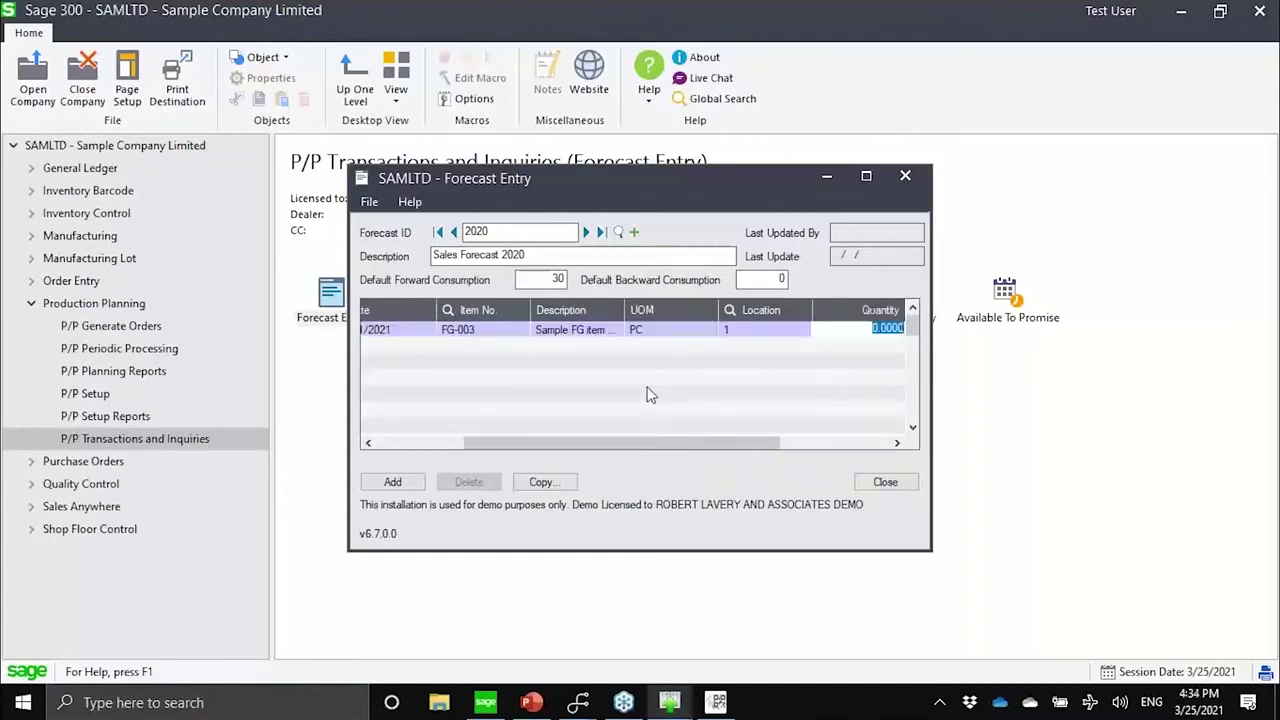
pyautogui.write('99')
pyautogui.press('Tab')
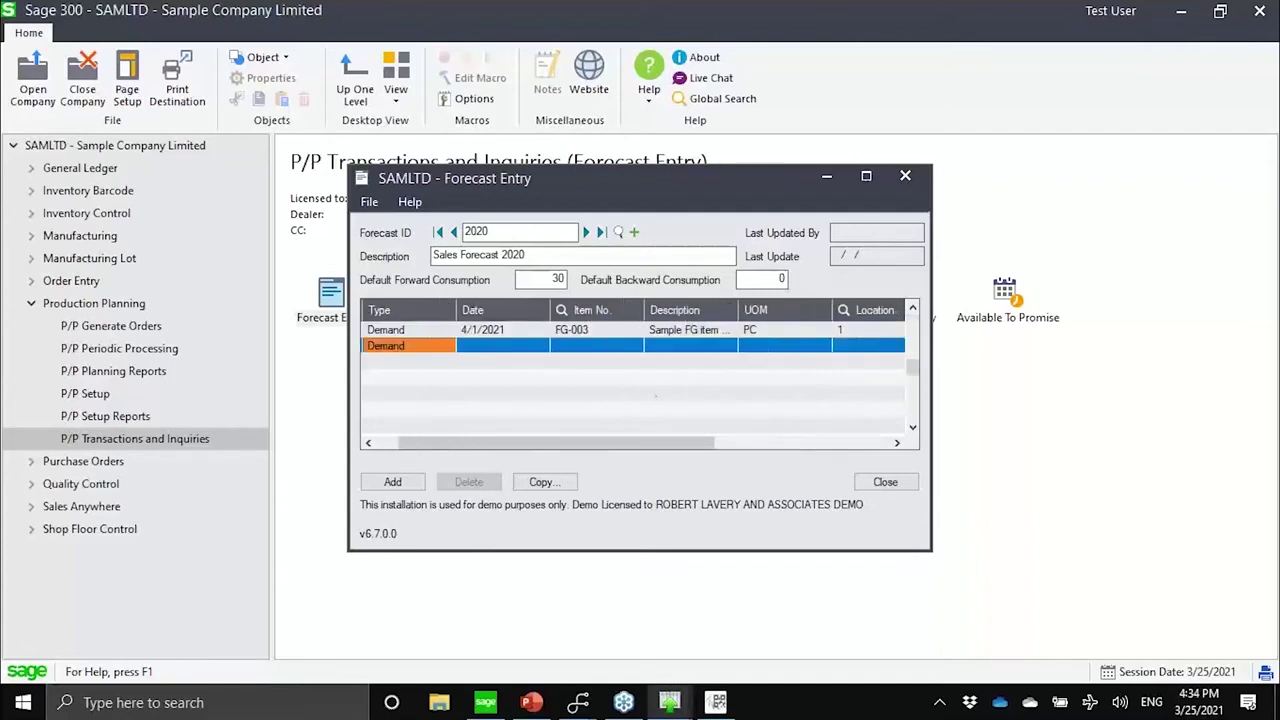
# - Enter a second demand line dated 5/1/2021 for item FG-003 with quantity 111, and add the forecast
pyautogui.click(539, 350)
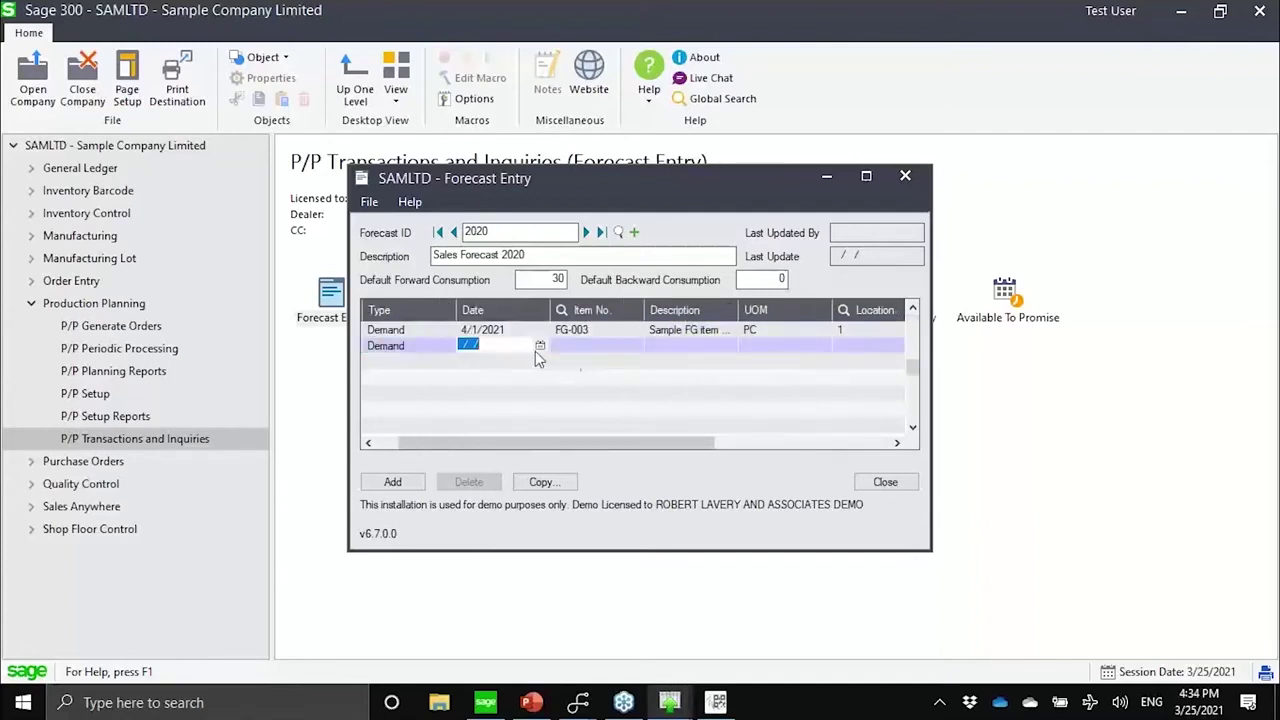
pyautogui.click(539, 345)
pyautogui.click(659, 377)
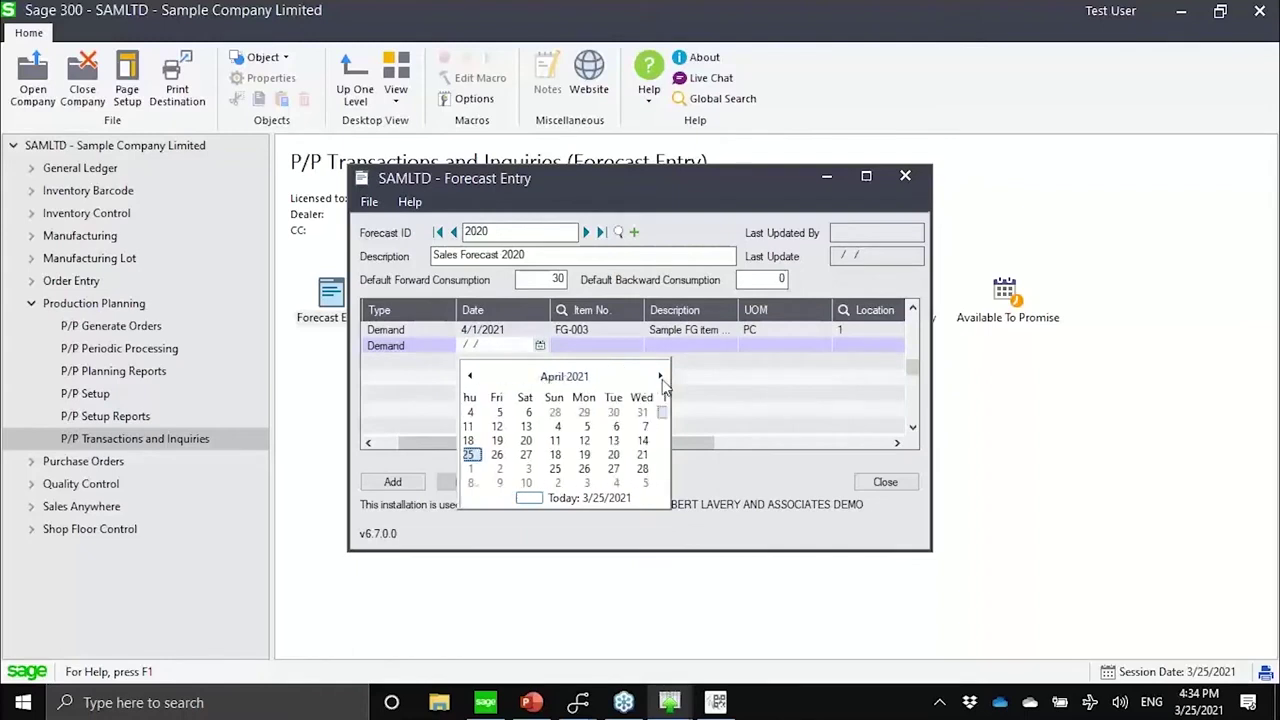
pyautogui.click(653, 469)
pyautogui.write('FG')
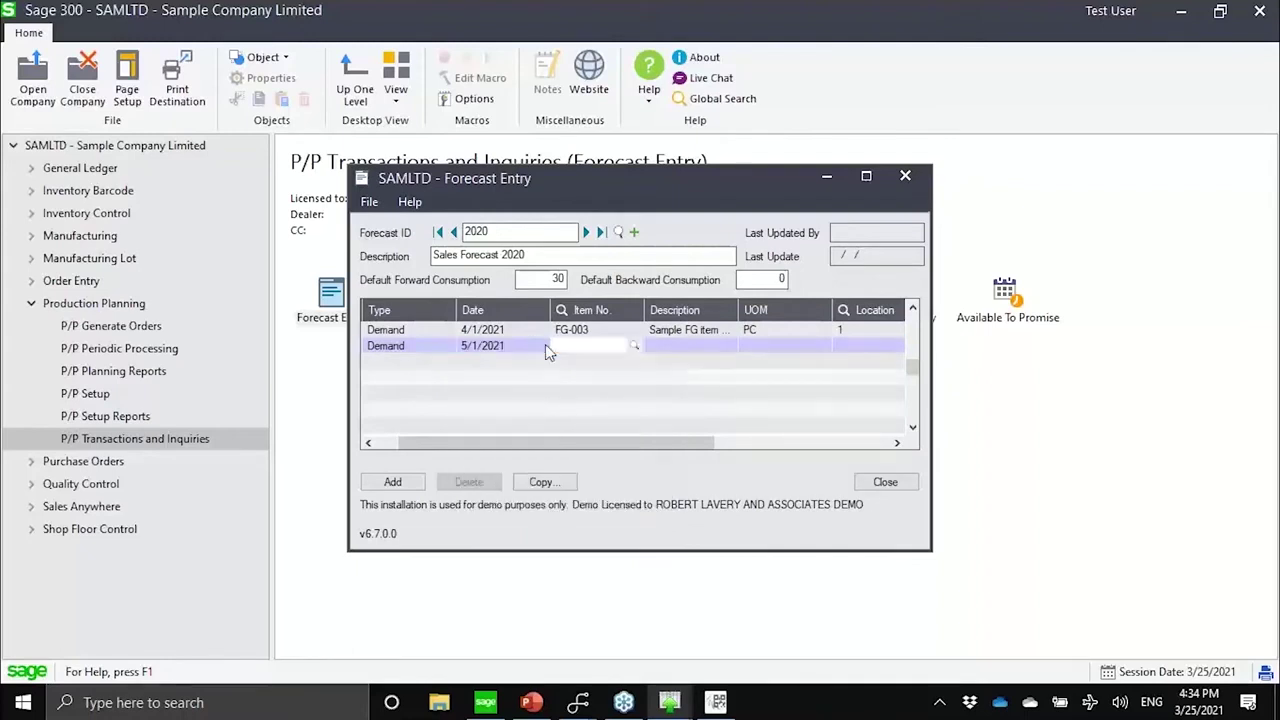
pyautogui.write('-003')
pyautogui.press('Tab')
pyautogui.press('Tab')
pyautogui.write('111')
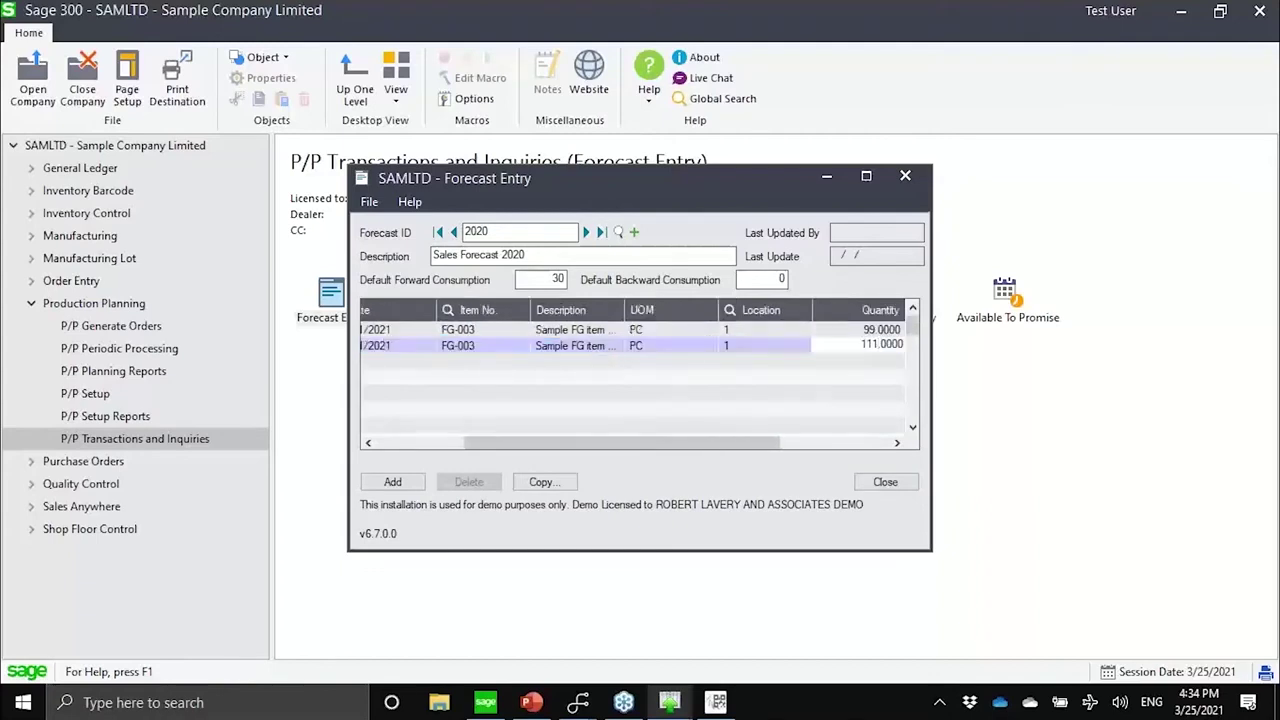
pyautogui.click(405, 484)
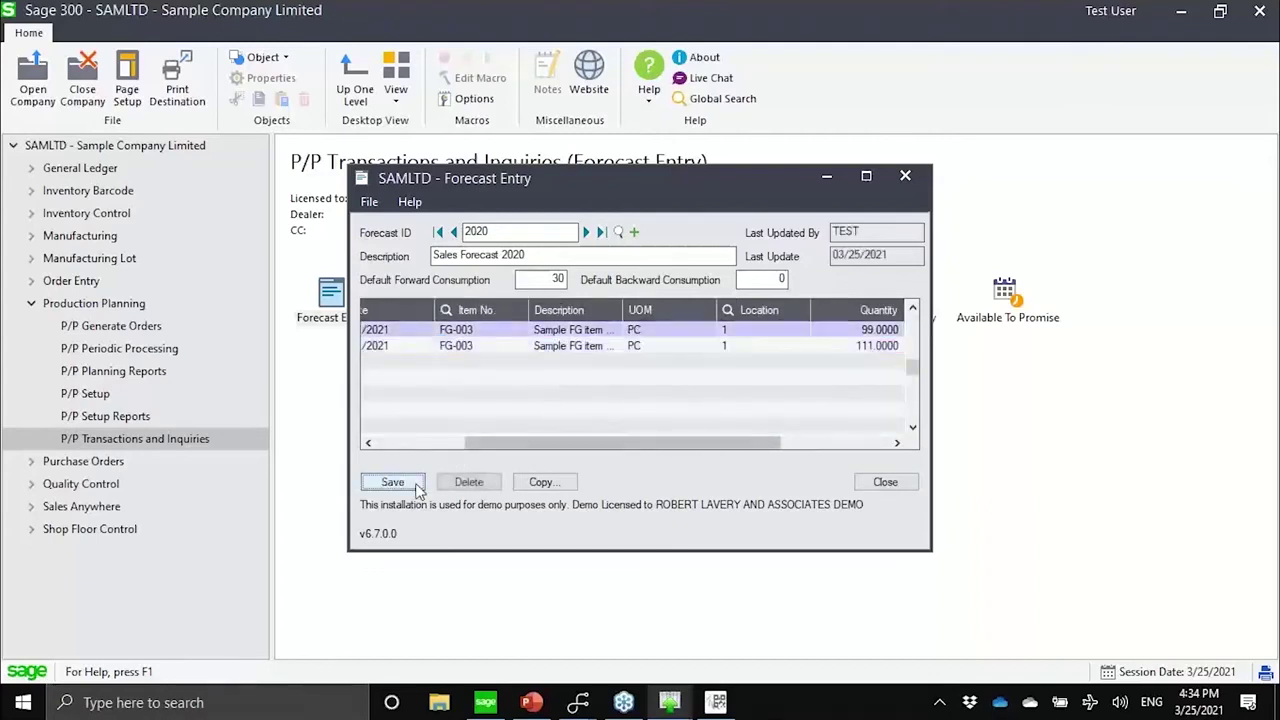
# - Close Forecast Entry and open Planning Run
pyautogui.click(368, 203)
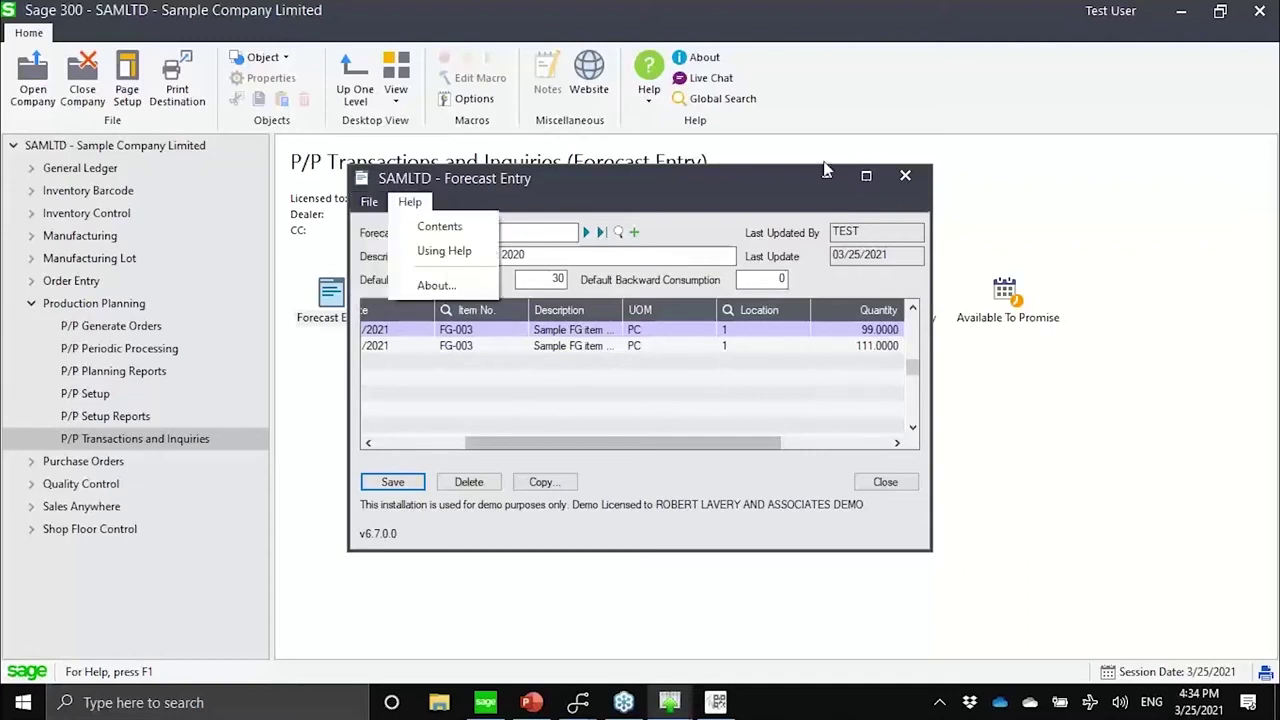
pyautogui.click(904, 177)
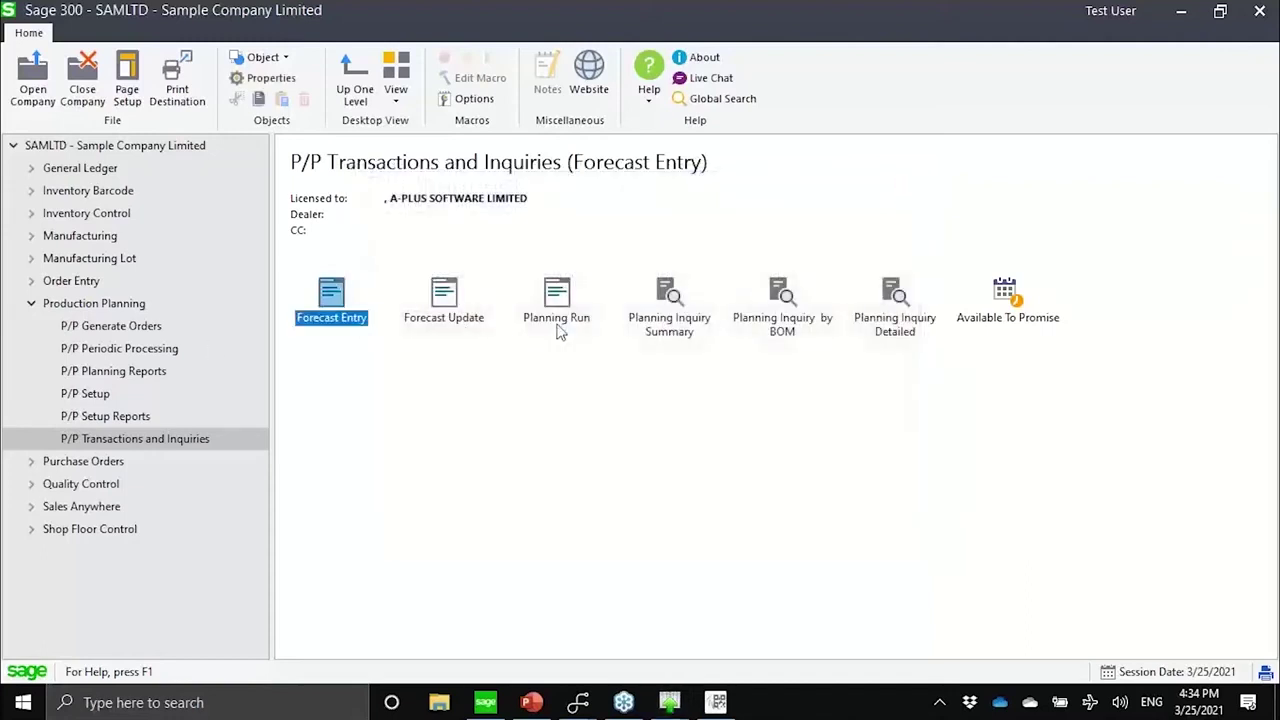
pyautogui.click(558, 318)
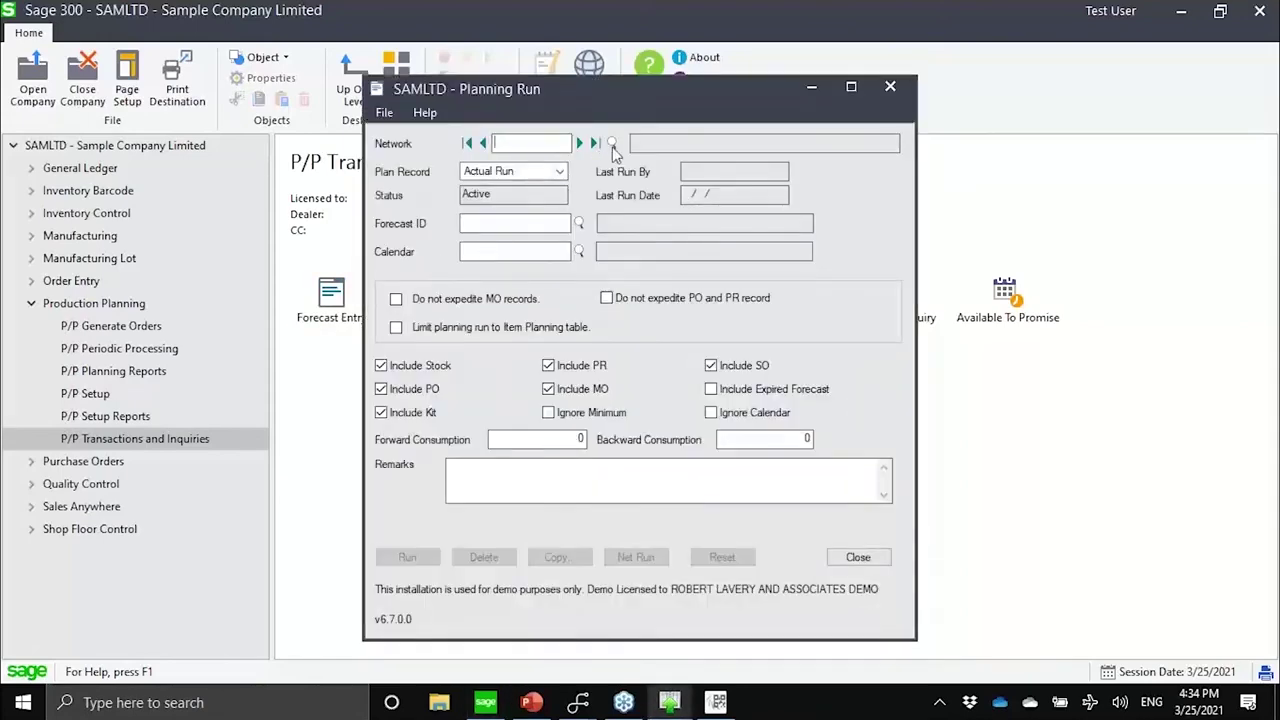
# - Load network N1 for the planning run and set its forecast ID to 2020
pyautogui.click(612, 145)
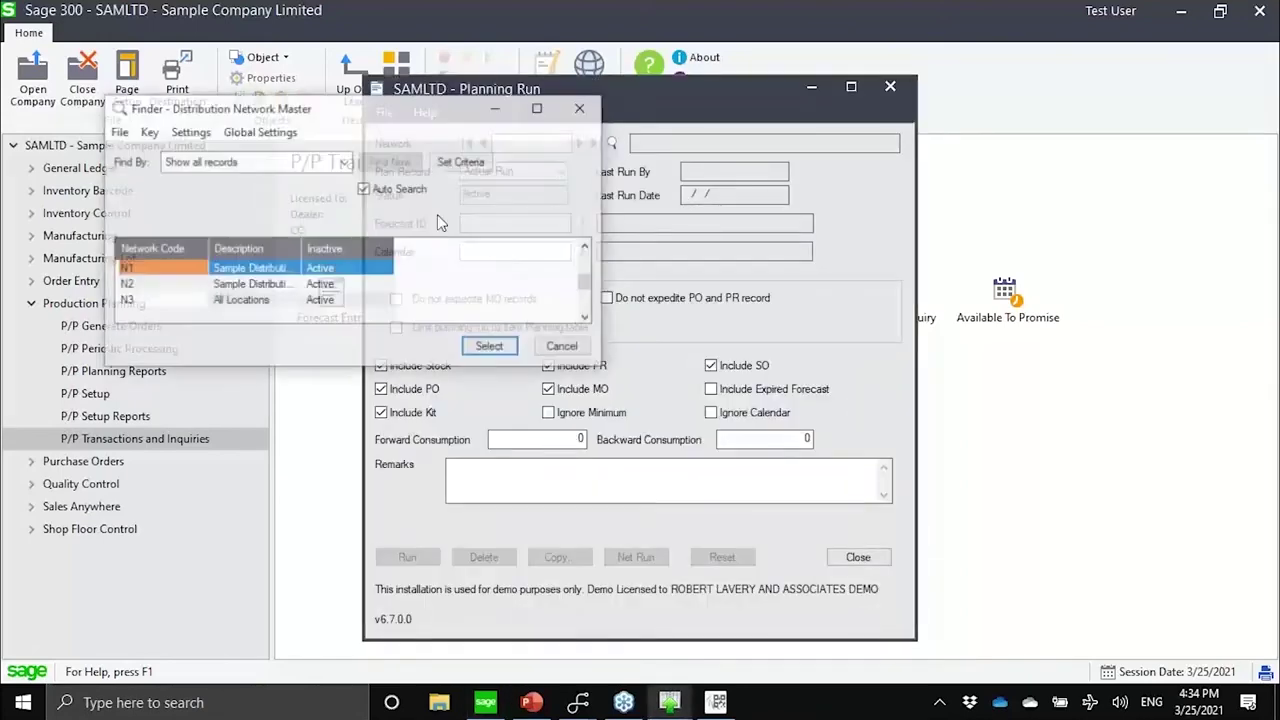
pyautogui.doubleClick(300, 268)
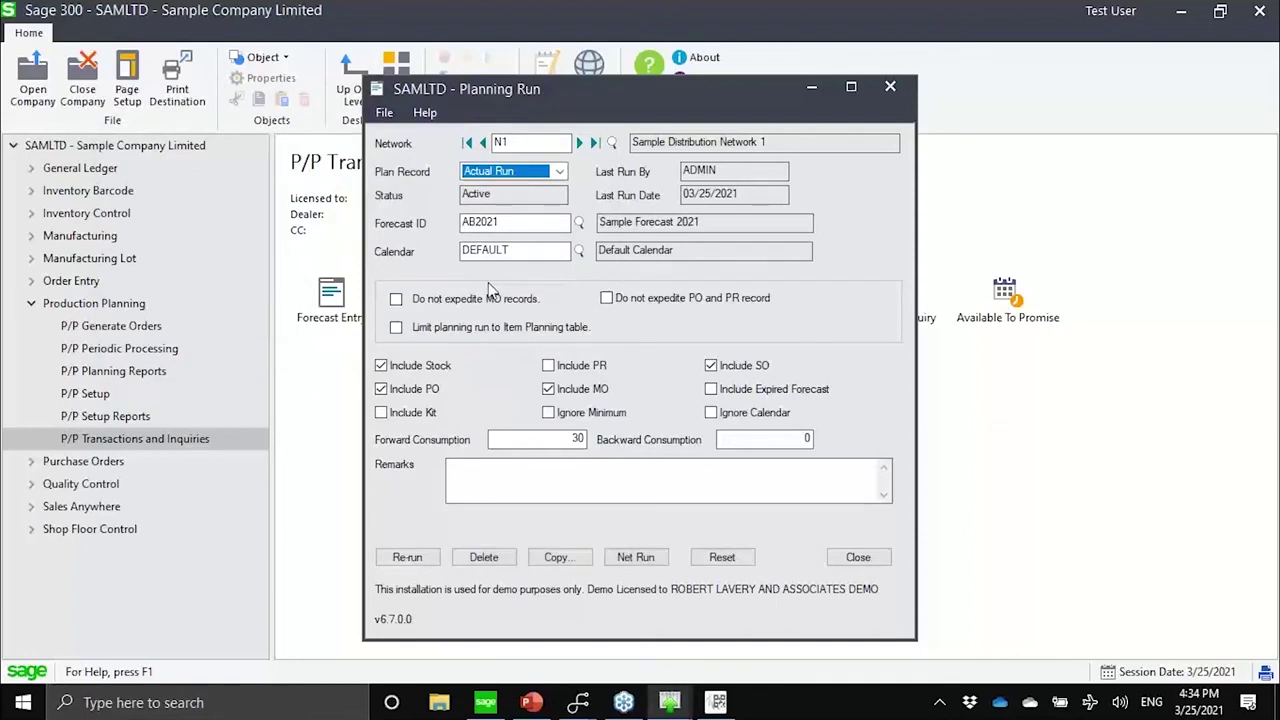
pyautogui.click(580, 223)
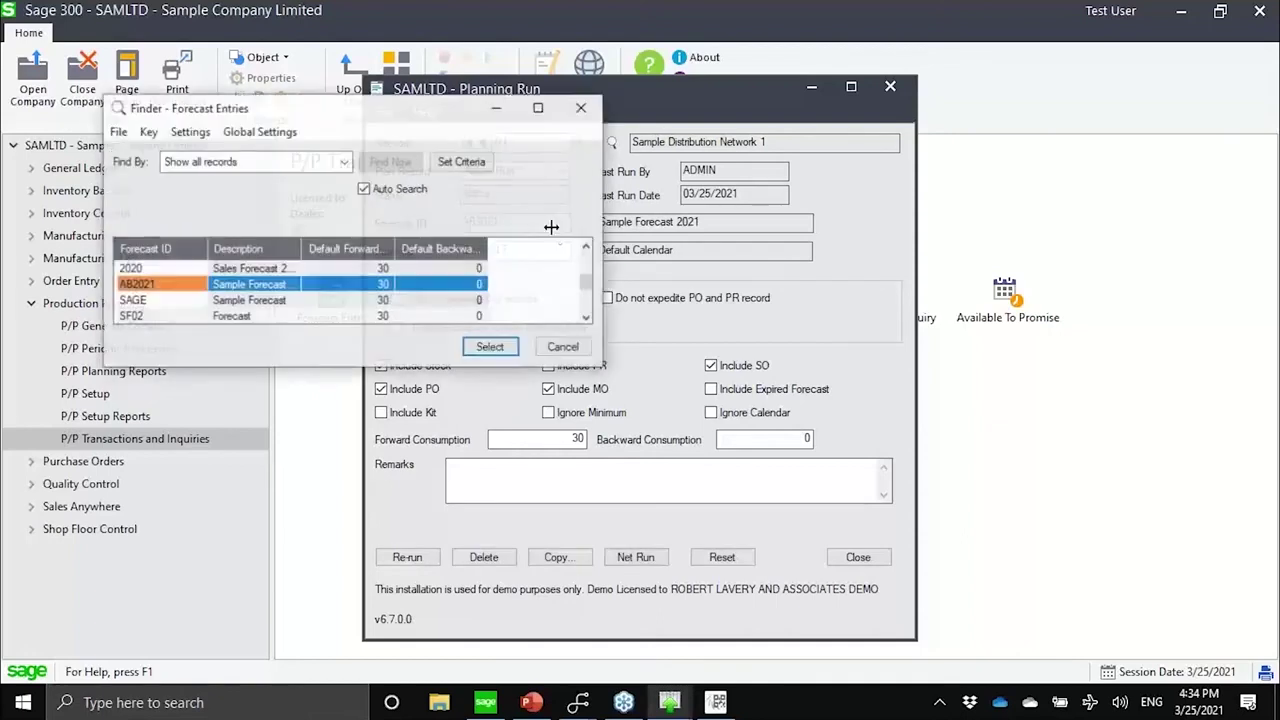
pyautogui.click(264, 271)
pyautogui.press('Down')
pyautogui.press('Down')
pyautogui.press('Down')
pyautogui.press('Down')
pyautogui.press('Down')
pyautogui.press('Down')
pyautogui.press('Down')
pyautogui.press('Down')
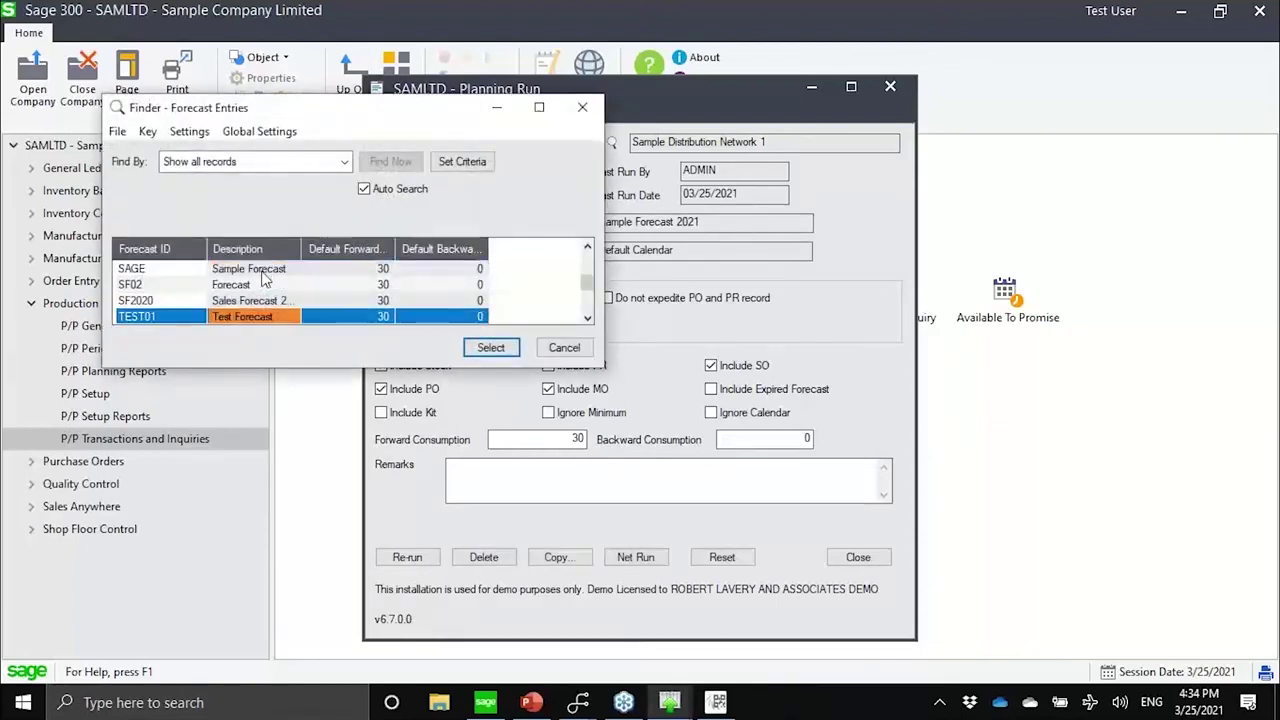
pyautogui.press('Up')
pyautogui.press('Up')
pyautogui.press('Up')
pyautogui.press('Up')
pyautogui.press('Up')
pyautogui.press('Up')
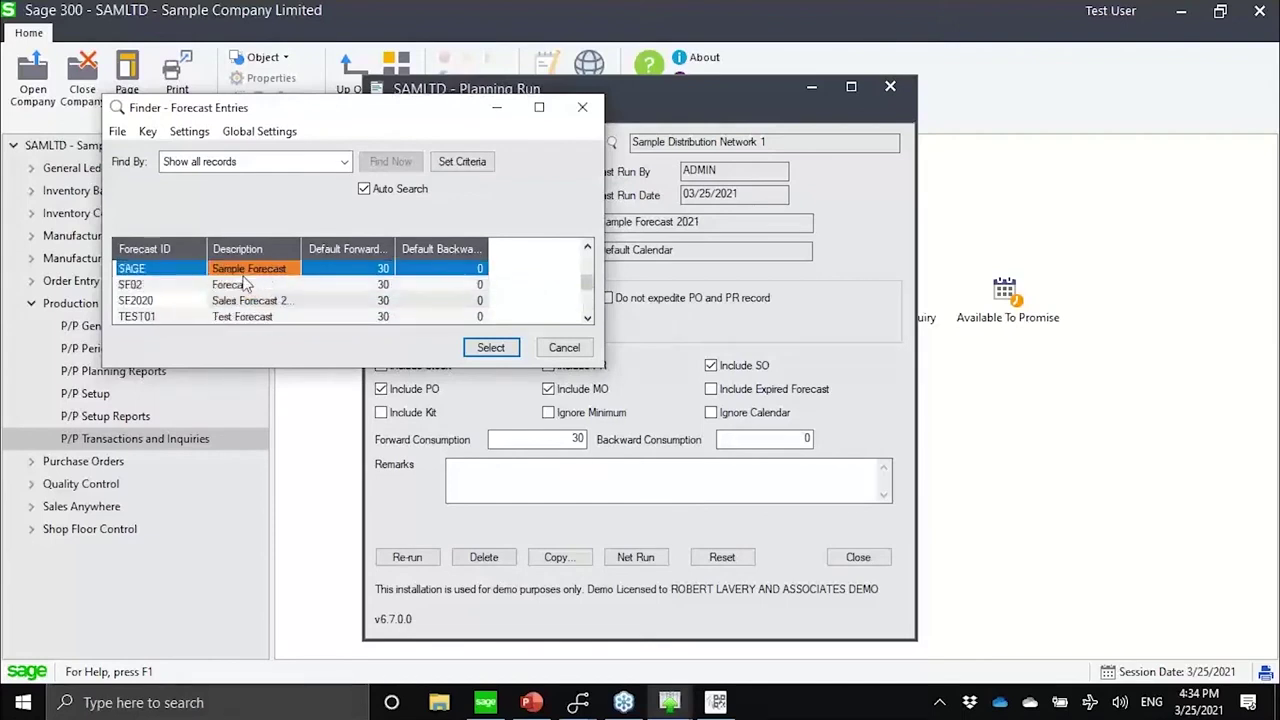
pyautogui.press('Up')
pyautogui.press('Up')
pyautogui.press('Return')
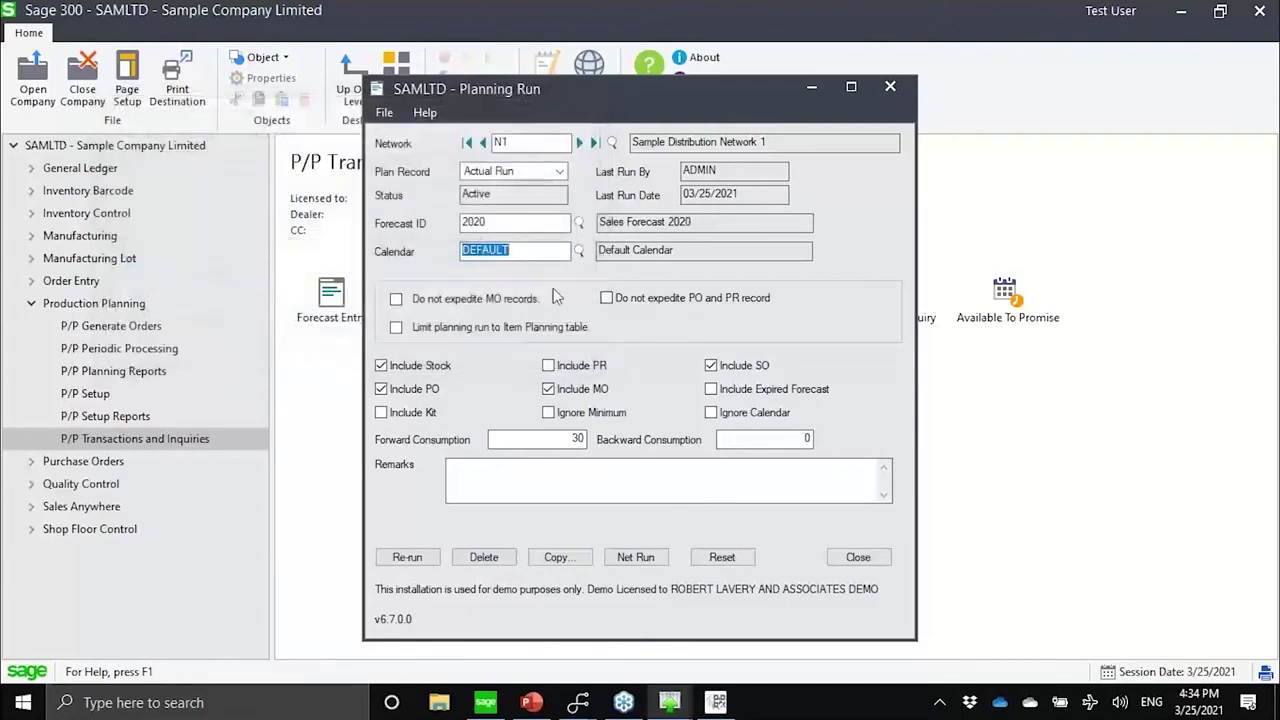
# - Re-run the planning for network N1 and close Planning Run once it finishes
pyautogui.click(408, 557)
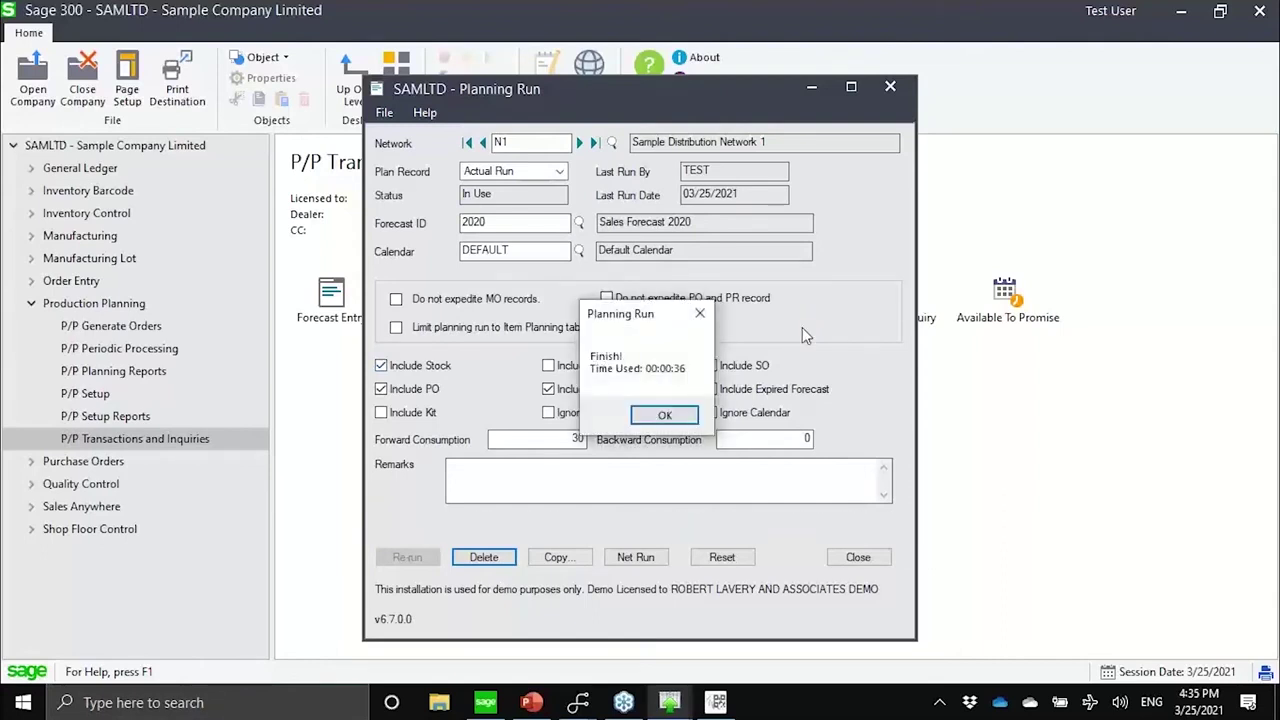
pyautogui.click(664, 415)
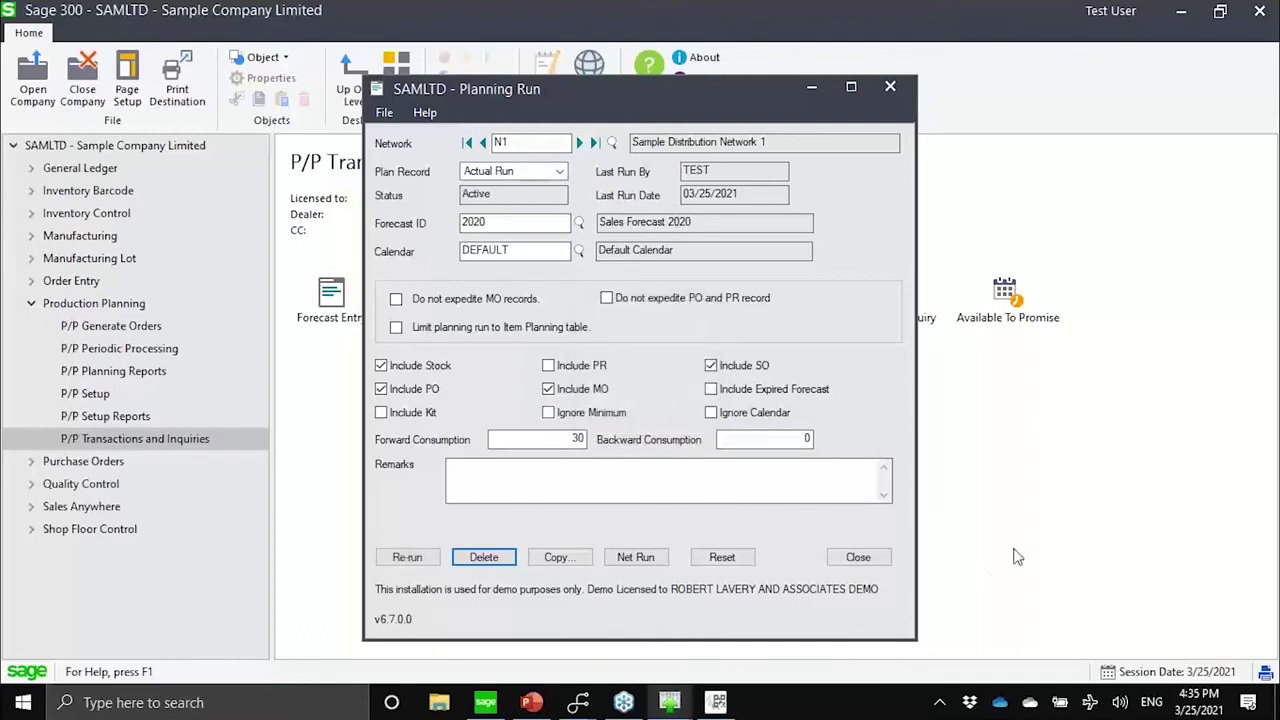
pyautogui.press('Escape')
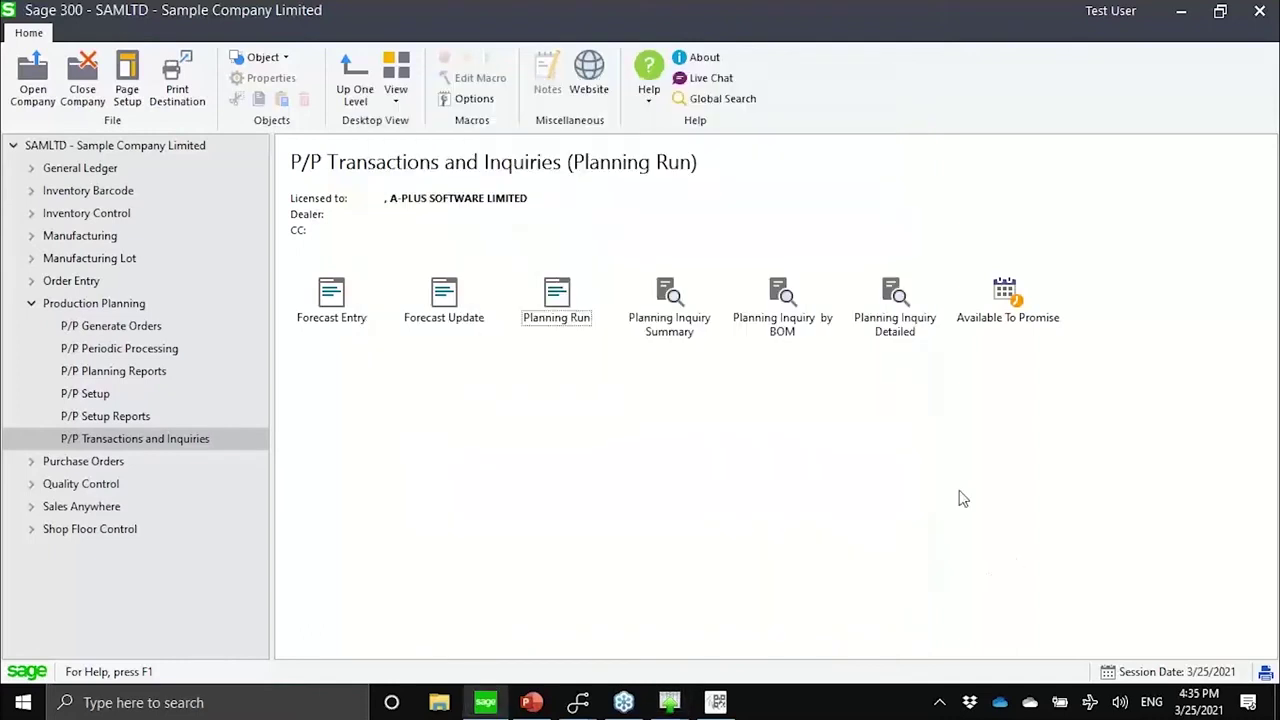
# - Open Planning Inquiry Summary and select network N1
pyautogui.doubleClick(668, 330)
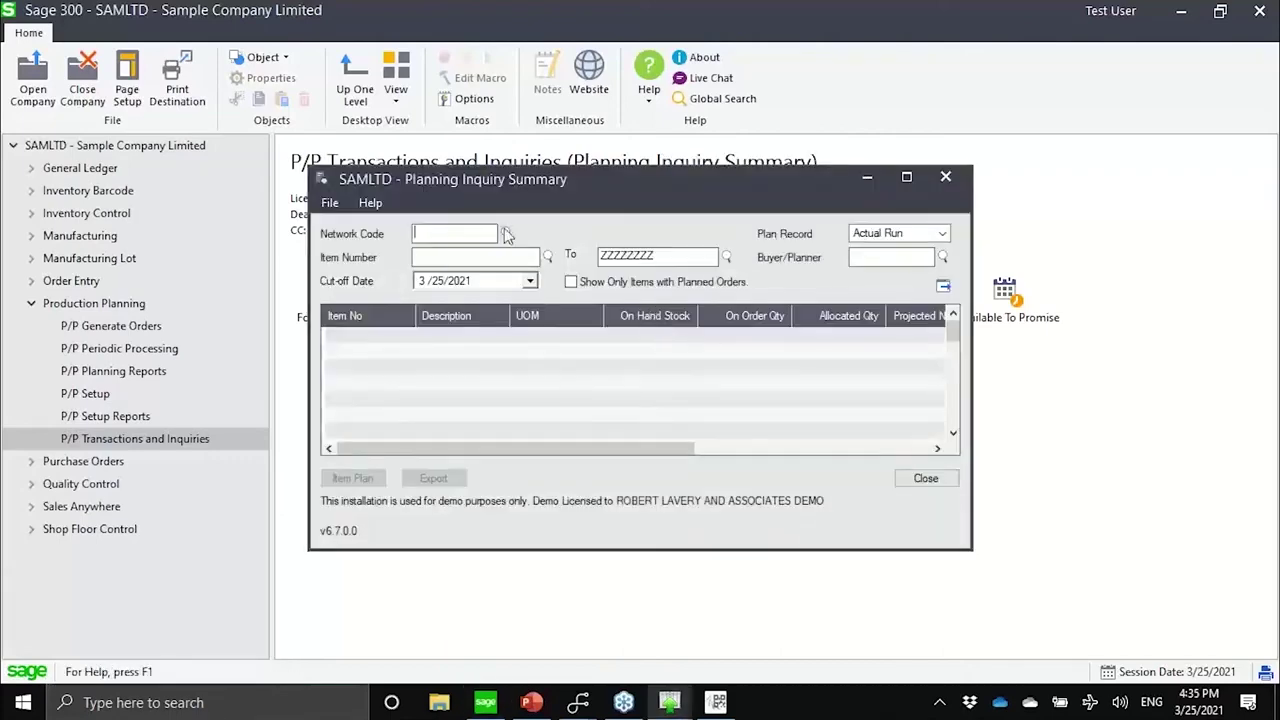
pyautogui.click(520, 233)
pyautogui.doubleClick(278, 270)
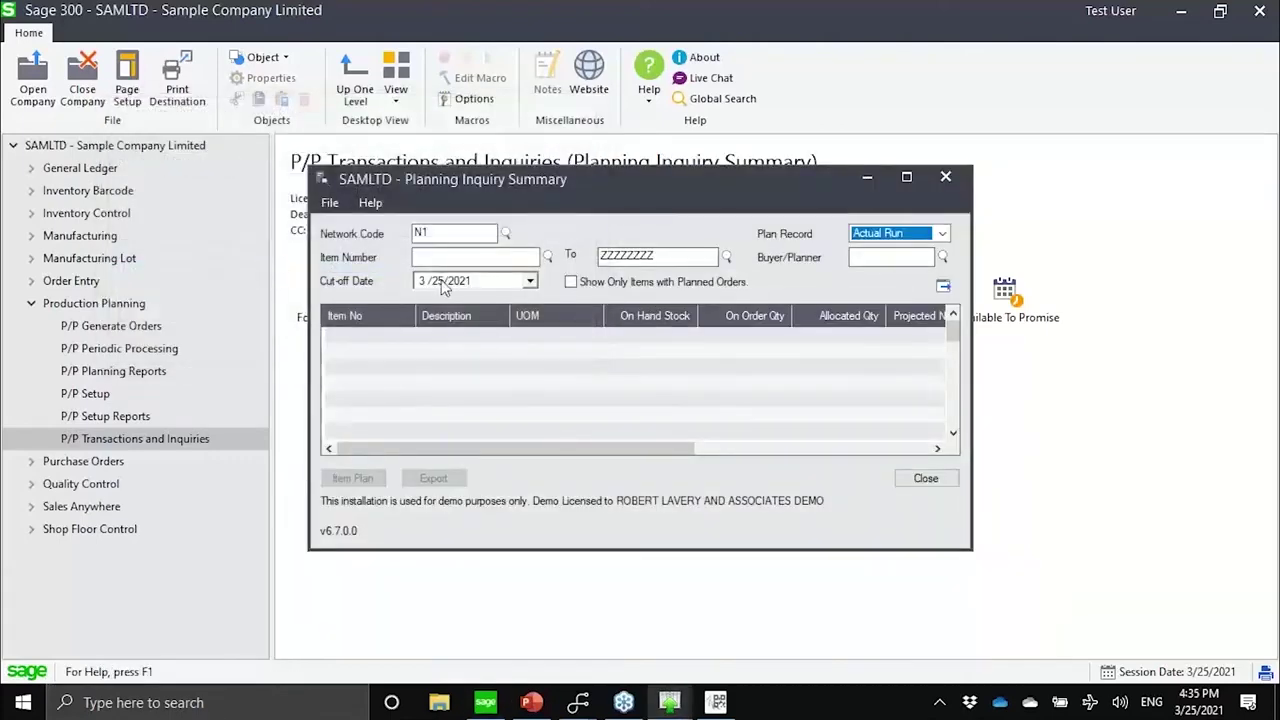
# - Set the cut-off date to 5/31/2021, limit the inquiry to items with planned orders, and load the results
pyautogui.click(529, 281)
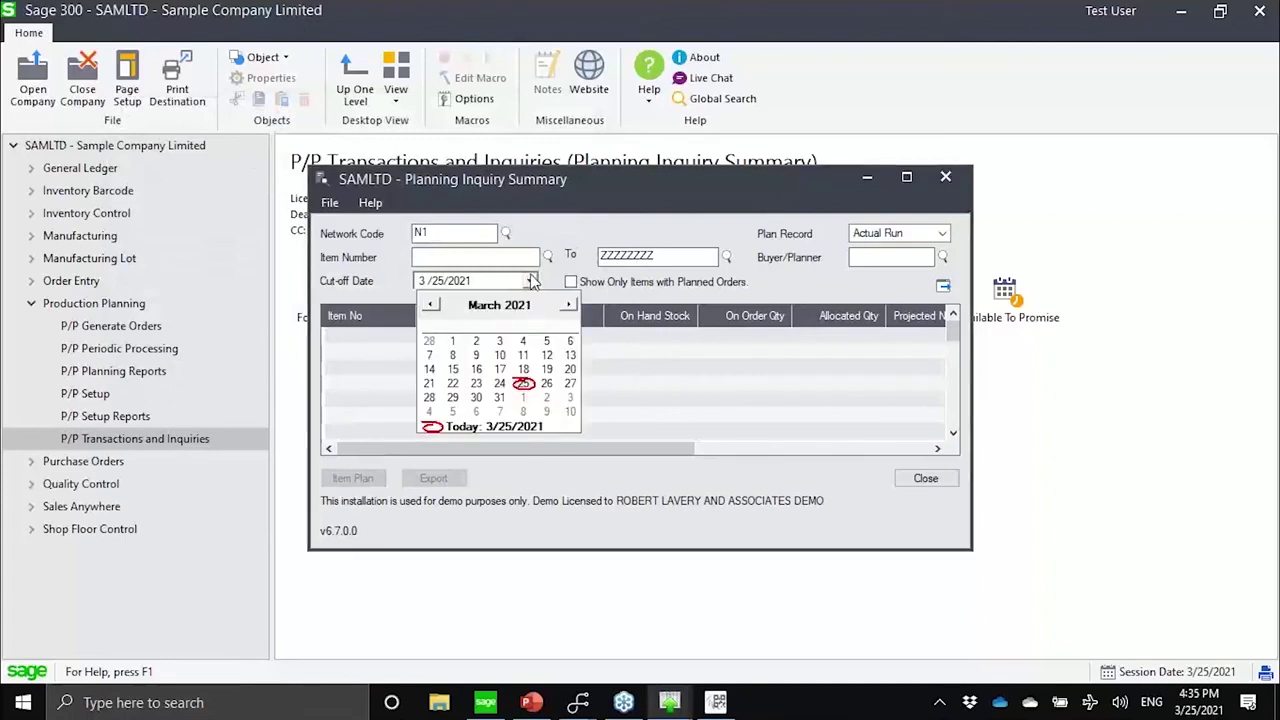
pyautogui.click(572, 306)
pyautogui.click(572, 306)
pyautogui.click(454, 412)
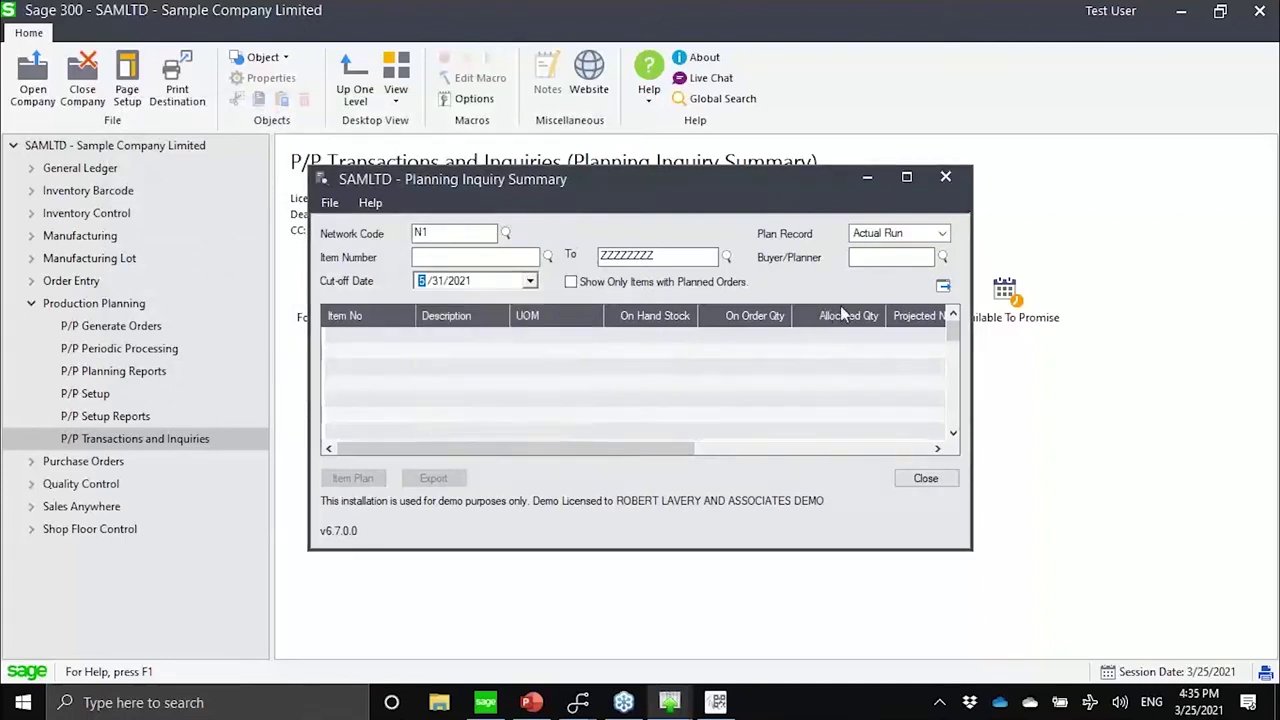
pyautogui.click(627, 288)
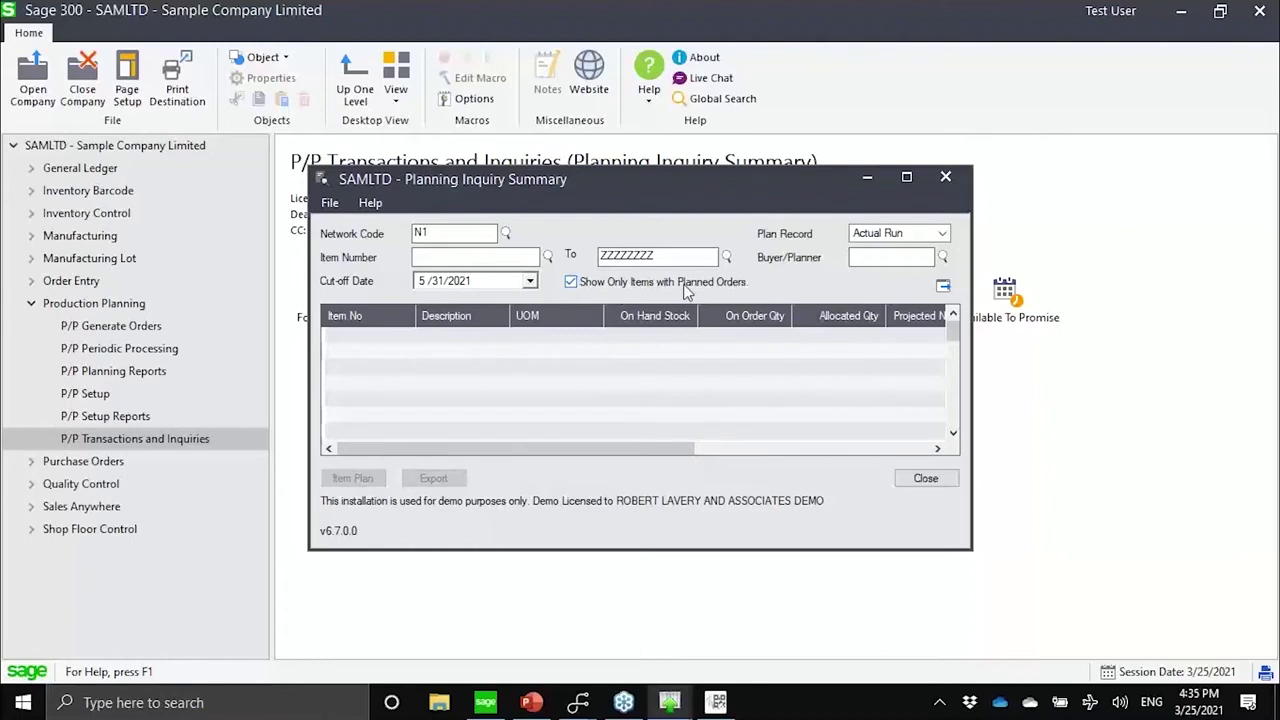
pyautogui.click(940, 285)
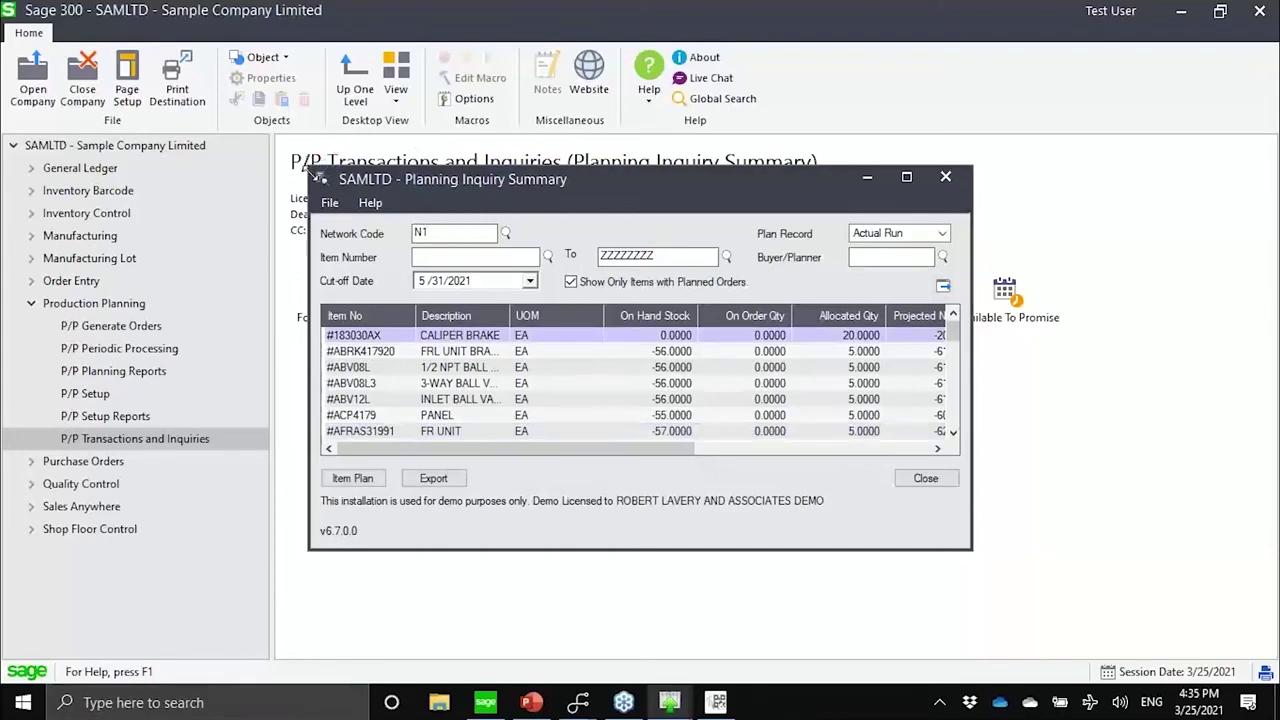
# - Enlarge the summary window and locate item FG-003 in the results
pyautogui.moveTo(310, 168); pyautogui.dragTo(86, 1)
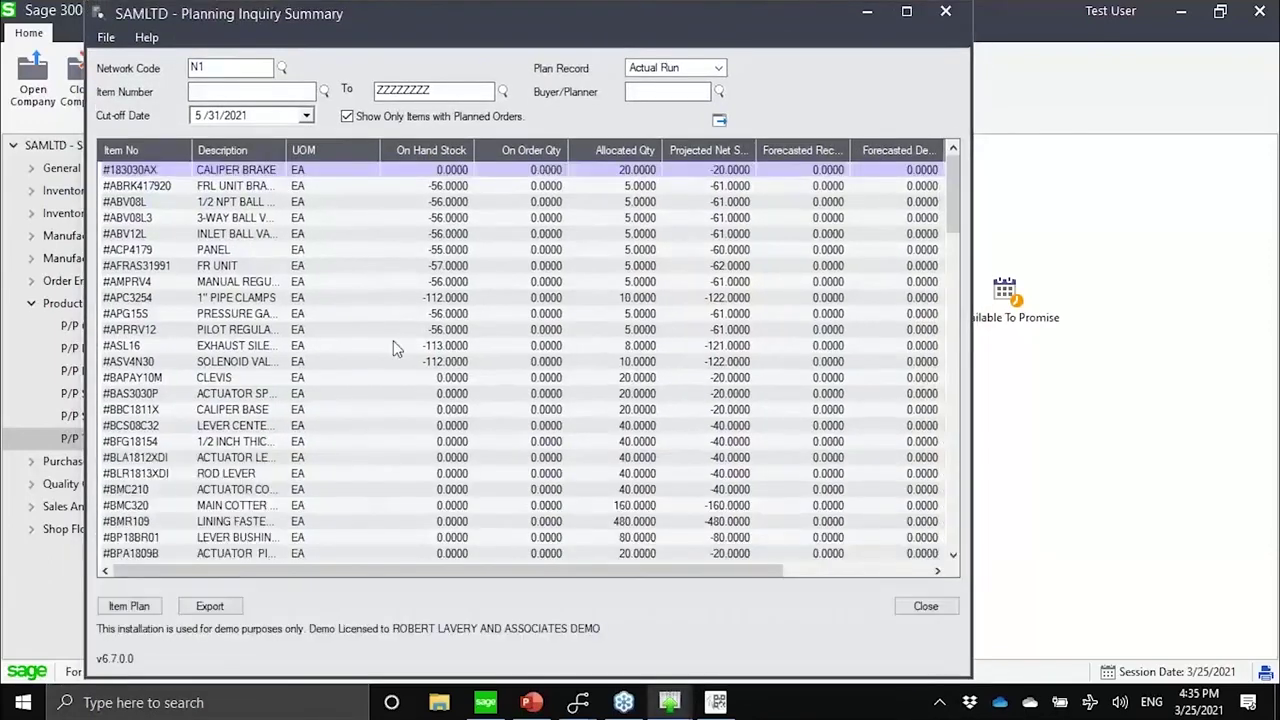
pyautogui.press('Down')
pyautogui.press('Down')
pyautogui.press('Down')
pyautogui.press('Up')
pyautogui.press('Up')
pyautogui.press('Up')
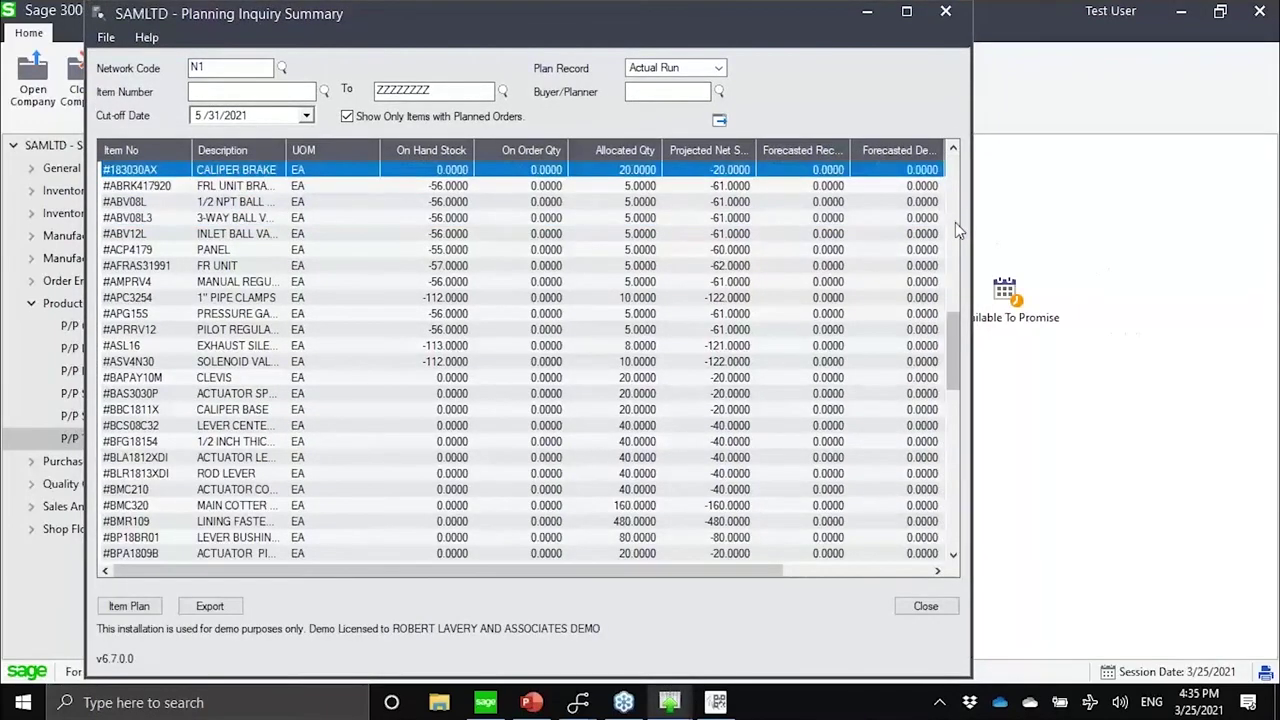
pyautogui.press('pagedown')
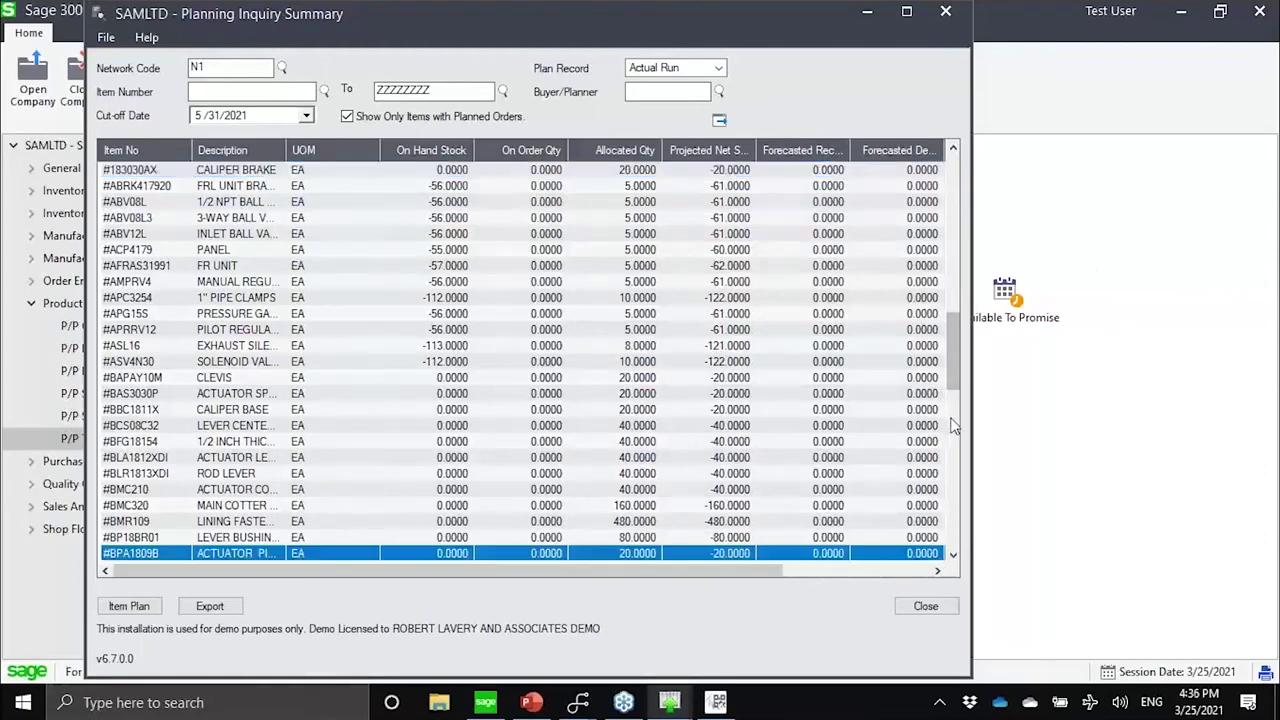
pyautogui.press('pagedown')
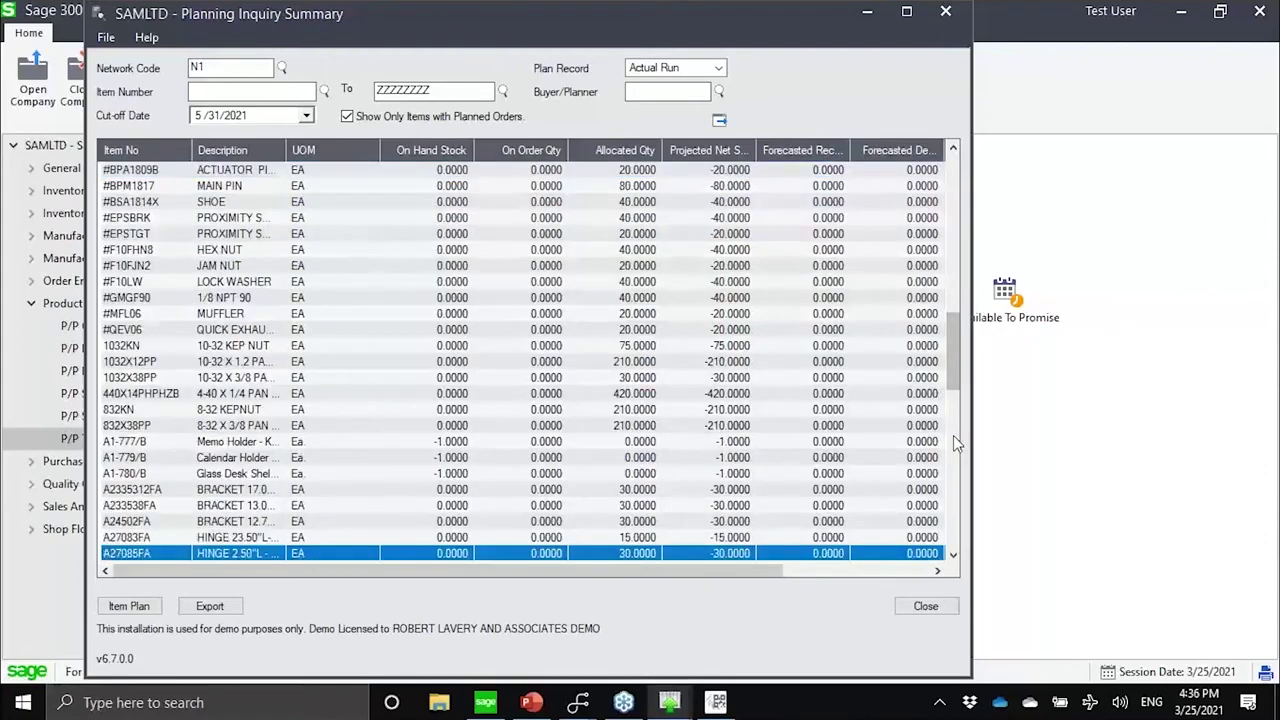
pyautogui.press('pagedown')
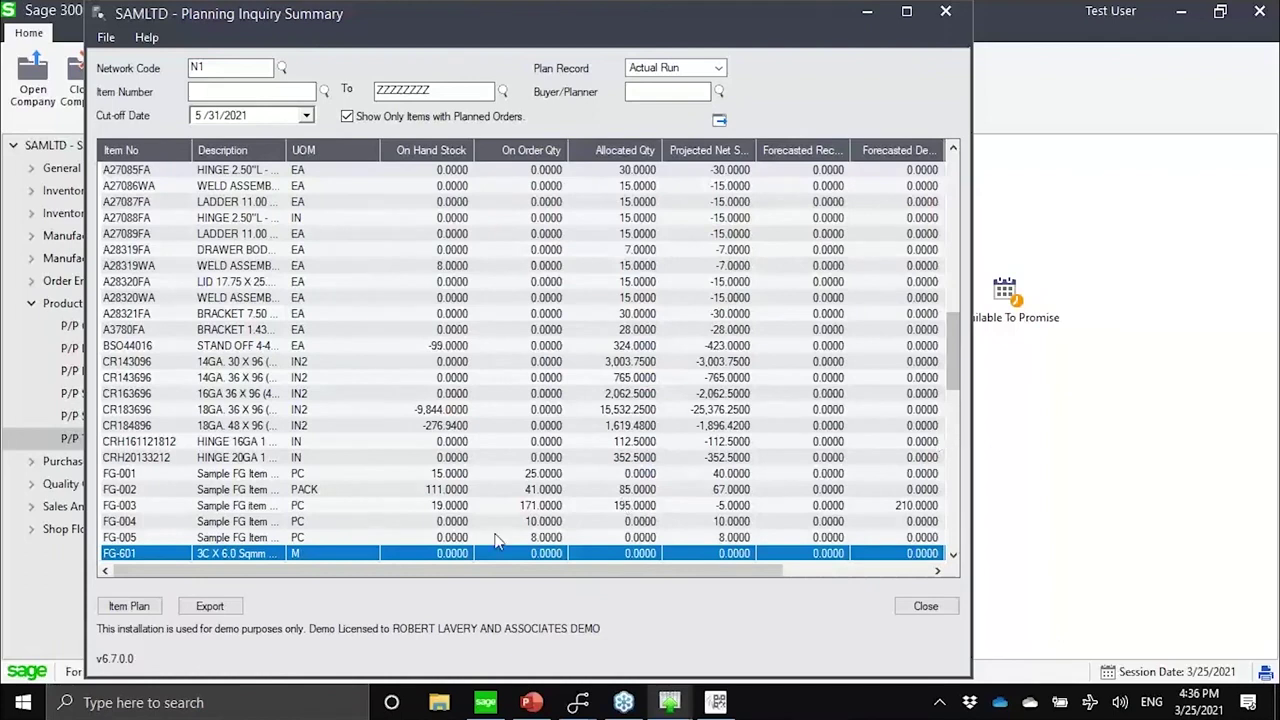
pyautogui.click(302, 508)
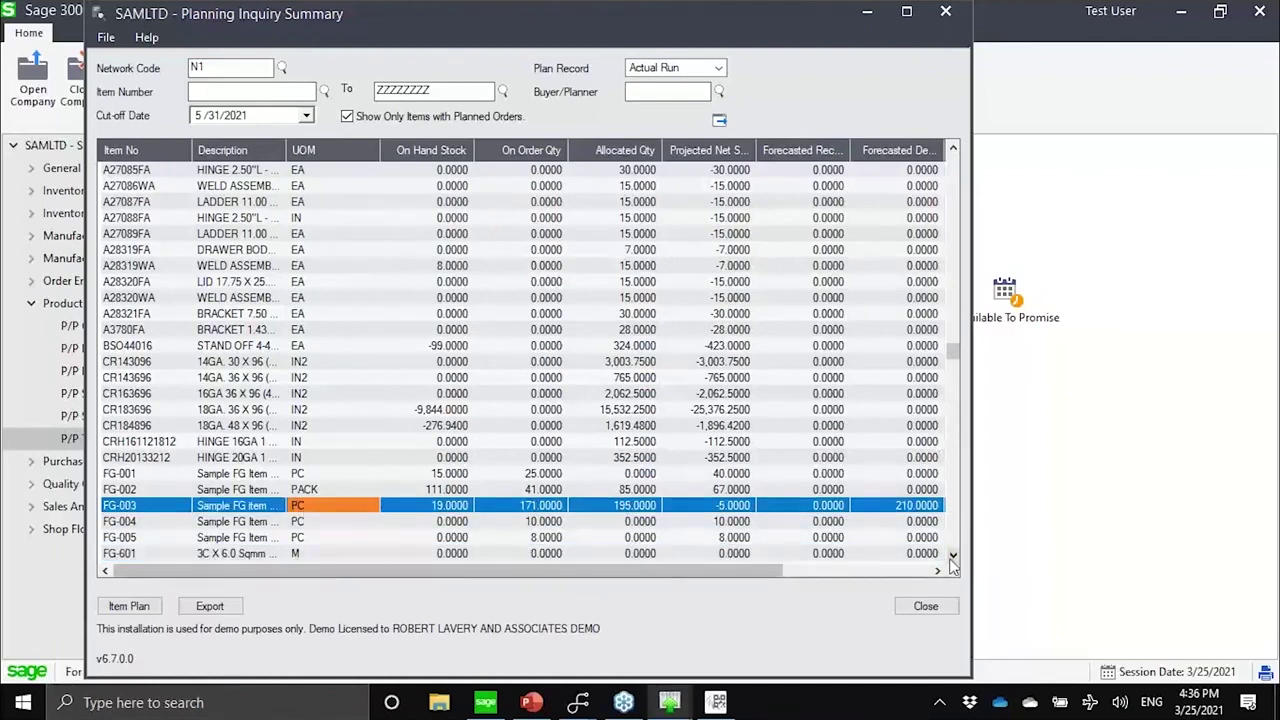
# - Examine FG-003's stock, on-order, allocated, forecasted and planned order quantities across all columns
pyautogui.press('Down')
pyautogui.press('Down')
pyautogui.click(545, 506)
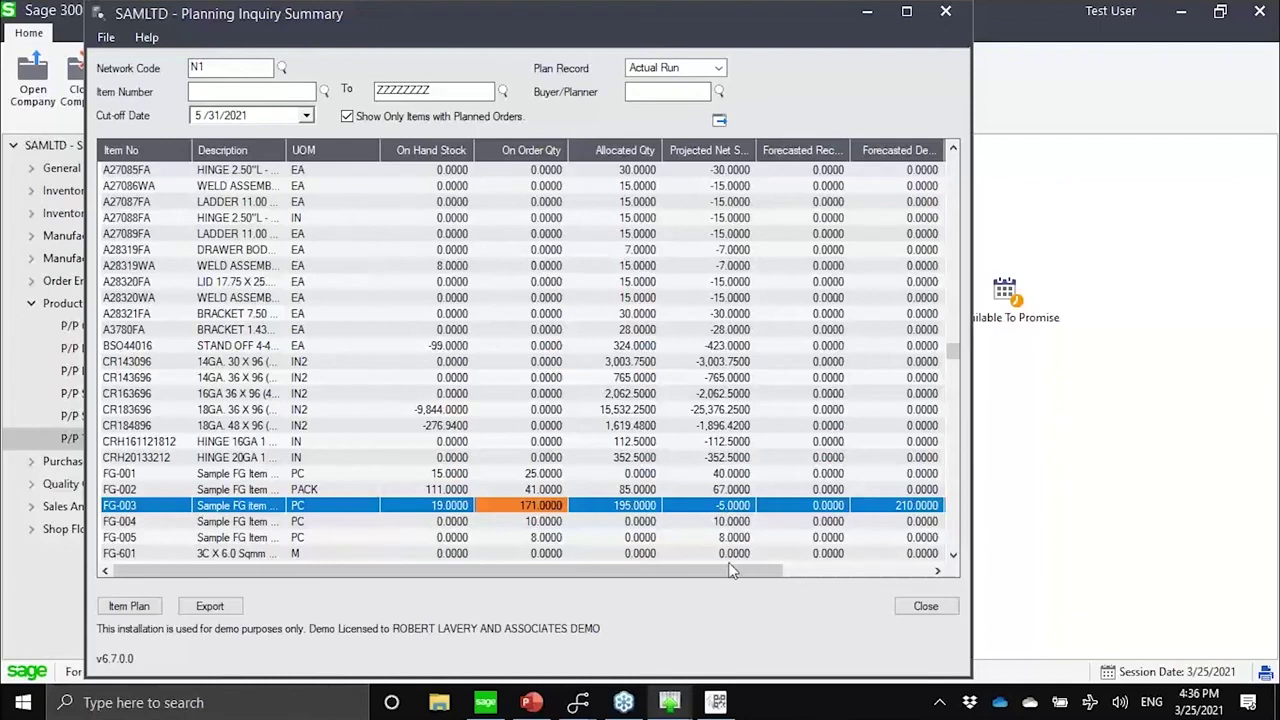
pyautogui.moveTo(739, 569); pyautogui.dragTo(889, 569)
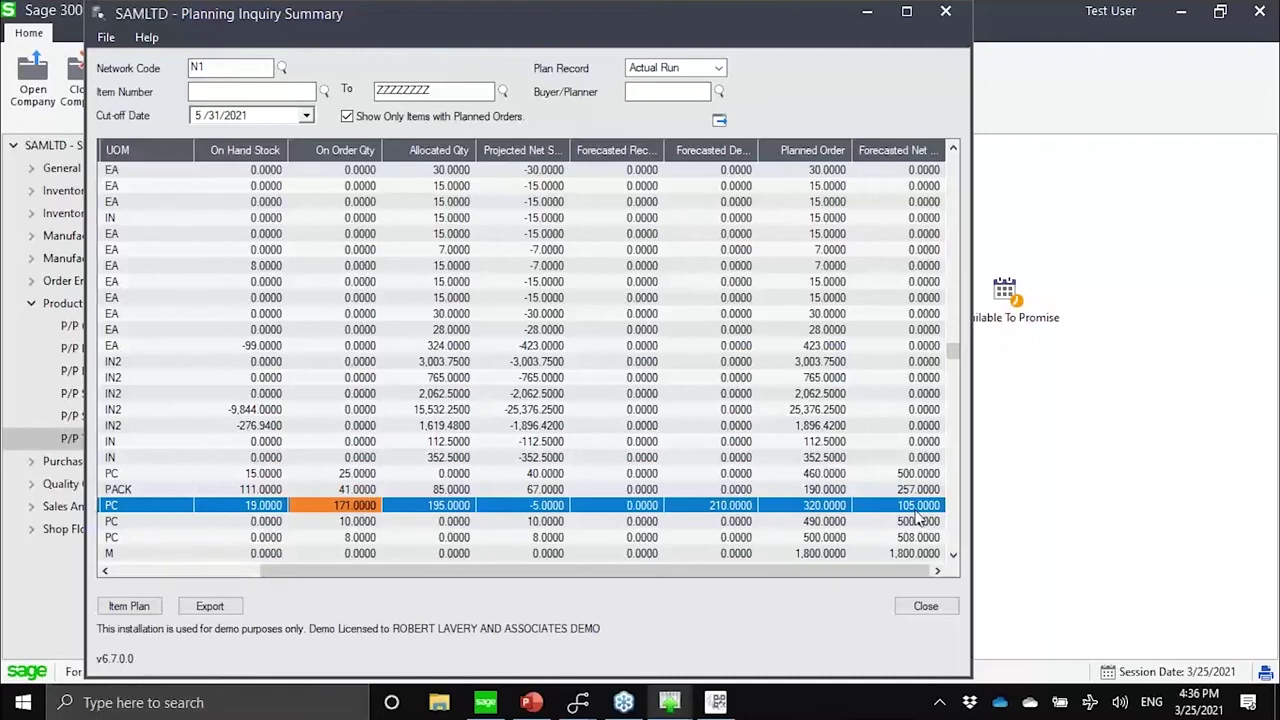
# - Open FG-003's item plan in an enlarged window, place Original Due Date after Due Date, and widen the Document No column
pyautogui.click(141, 607)
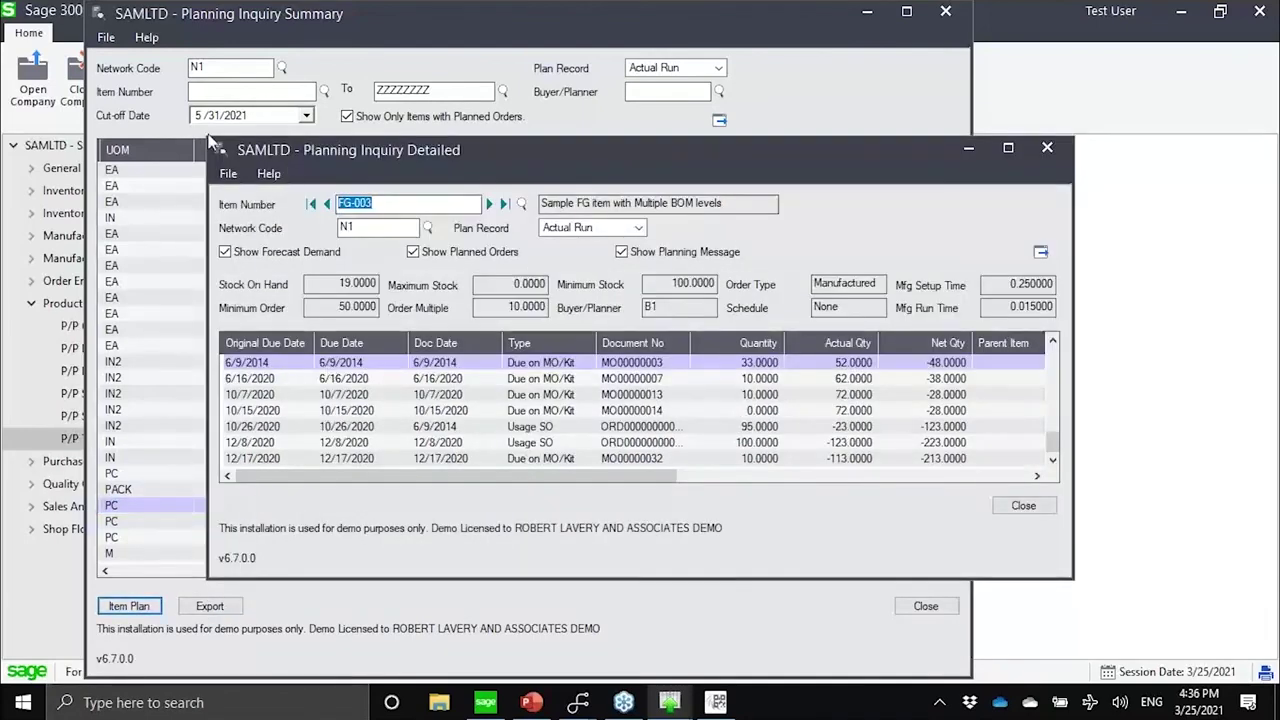
pyautogui.moveTo(203, 142); pyautogui.dragTo(100, 2)
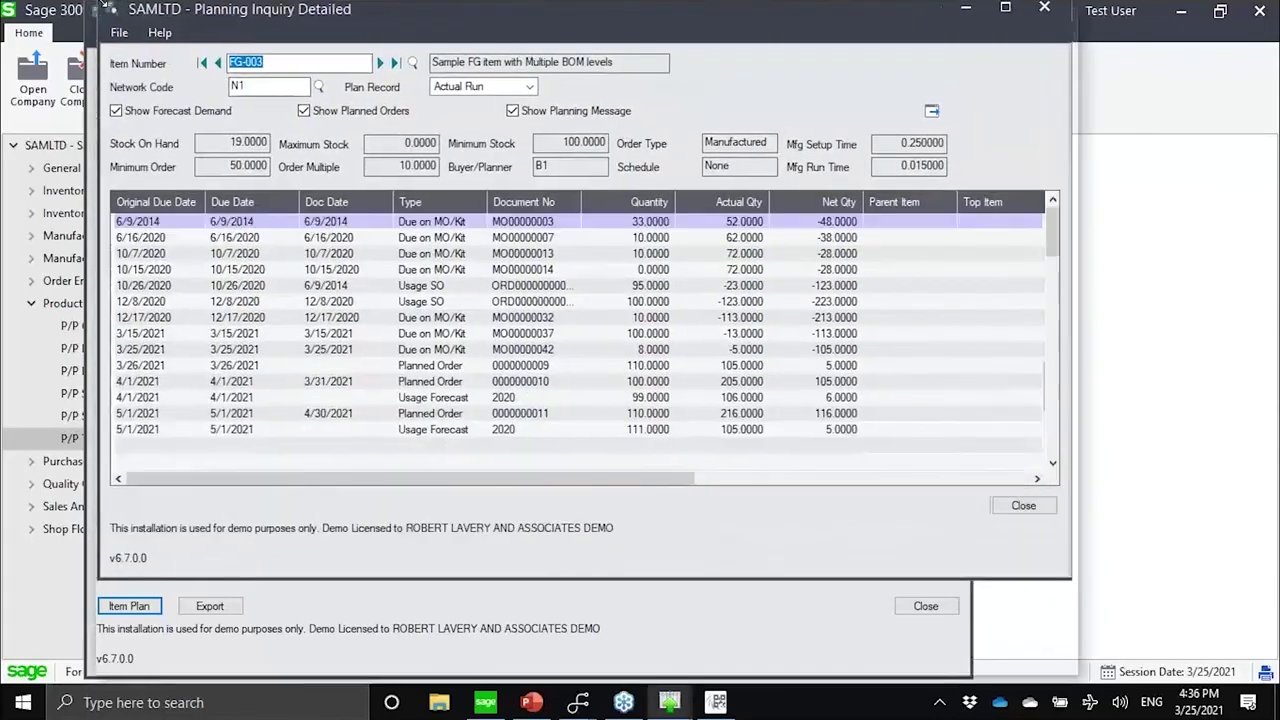
pyautogui.moveTo(175, 206); pyautogui.dragTo(300, 205)
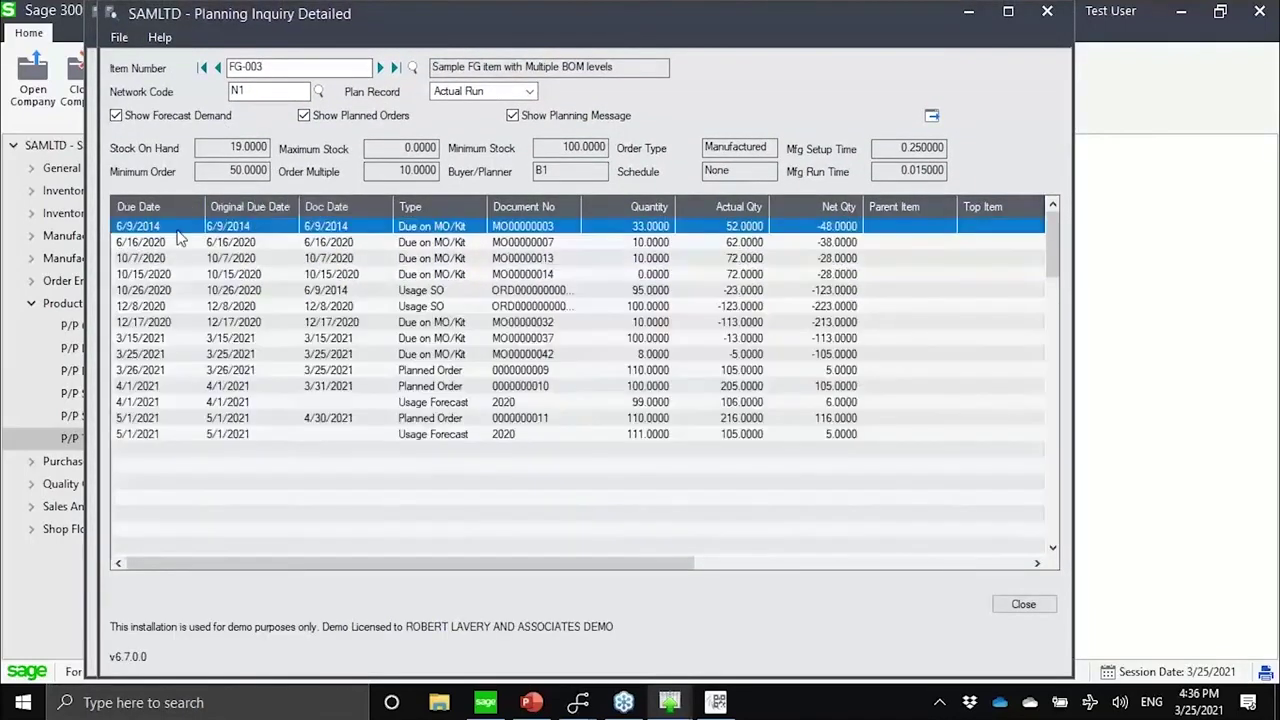
pyautogui.moveTo(581, 205); pyautogui.dragTo(601, 205)
# - Examine the manufacturing order and sales order lines in FG-003's item plan
pyautogui.click(587, 234)
pyautogui.click(576, 260)
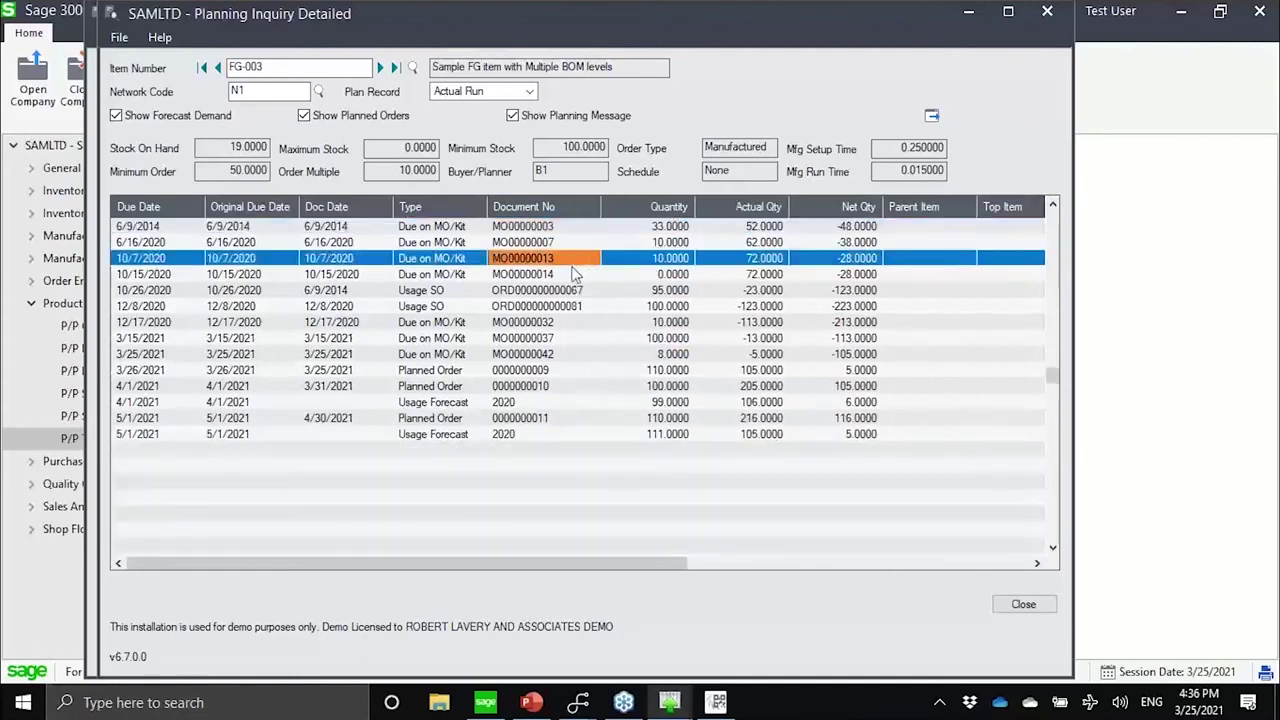
pyautogui.click(567, 279)
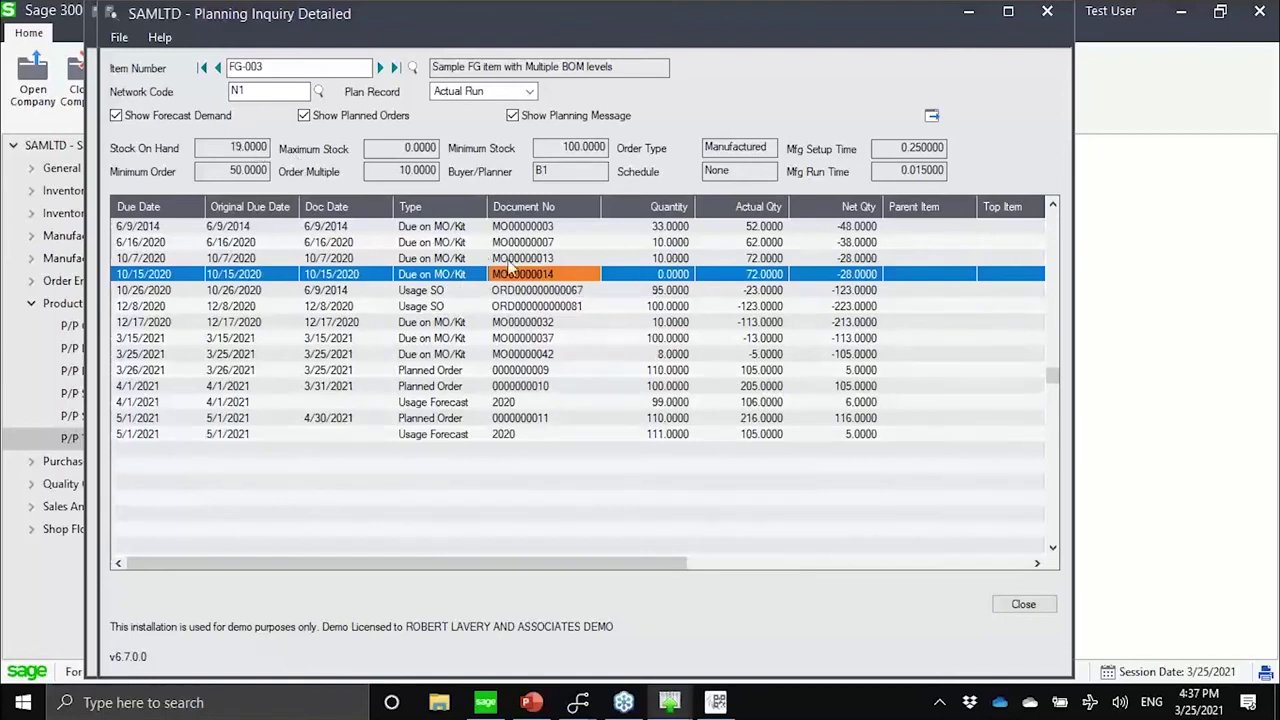
pyautogui.click(555, 291)
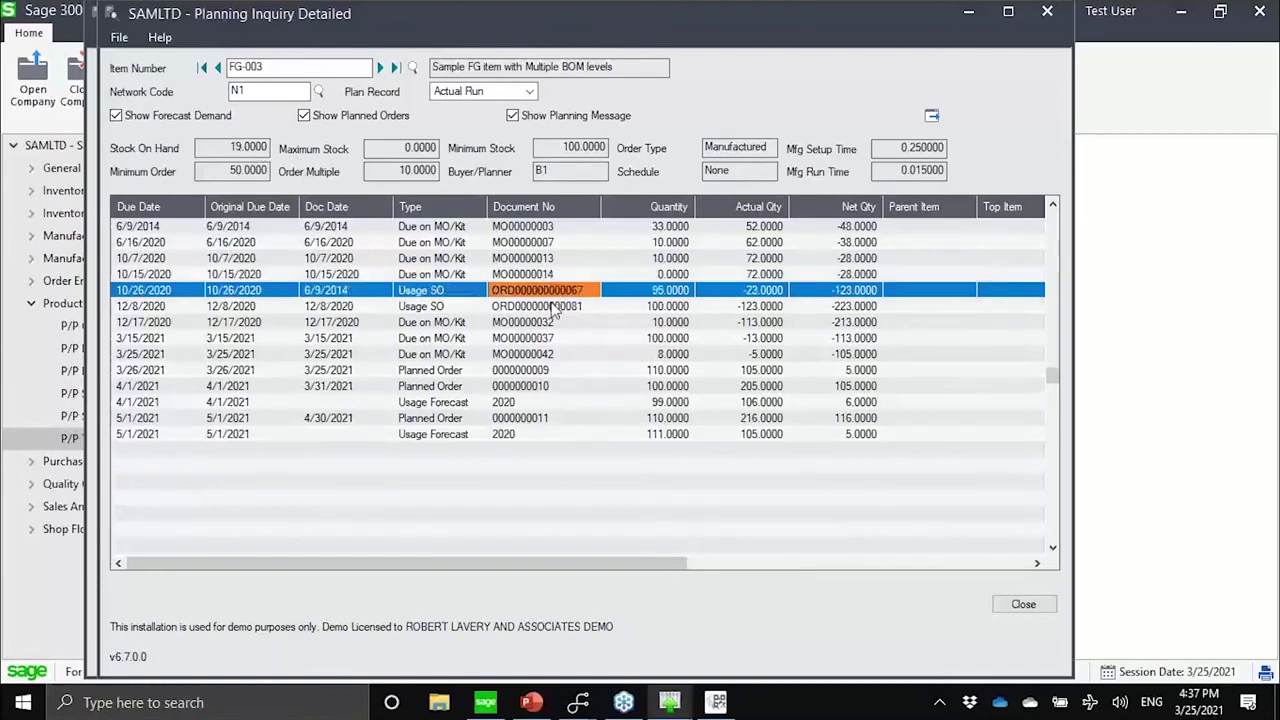
pyautogui.click(546, 309)
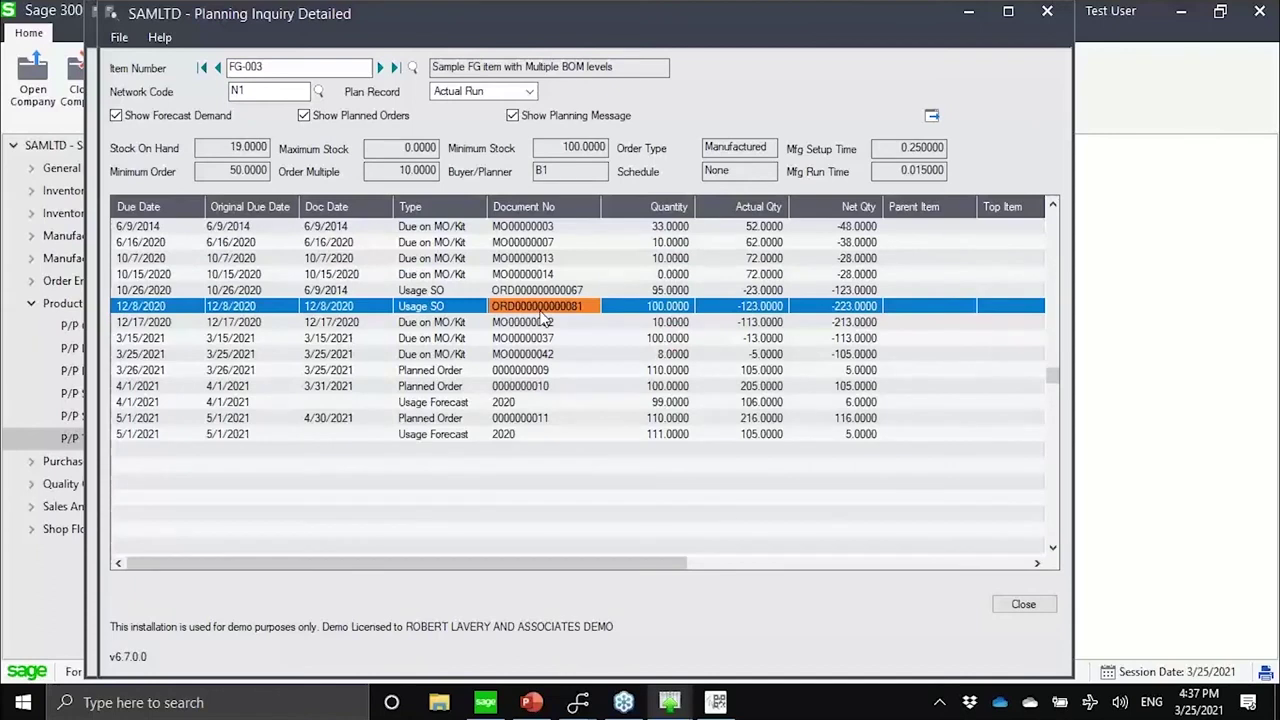
# - Examine FG-003's 2020 forecast usage and planned order lines, and close both the detailed and summary inquiries
pyautogui.click(546, 405)
pyautogui.click(534, 435)
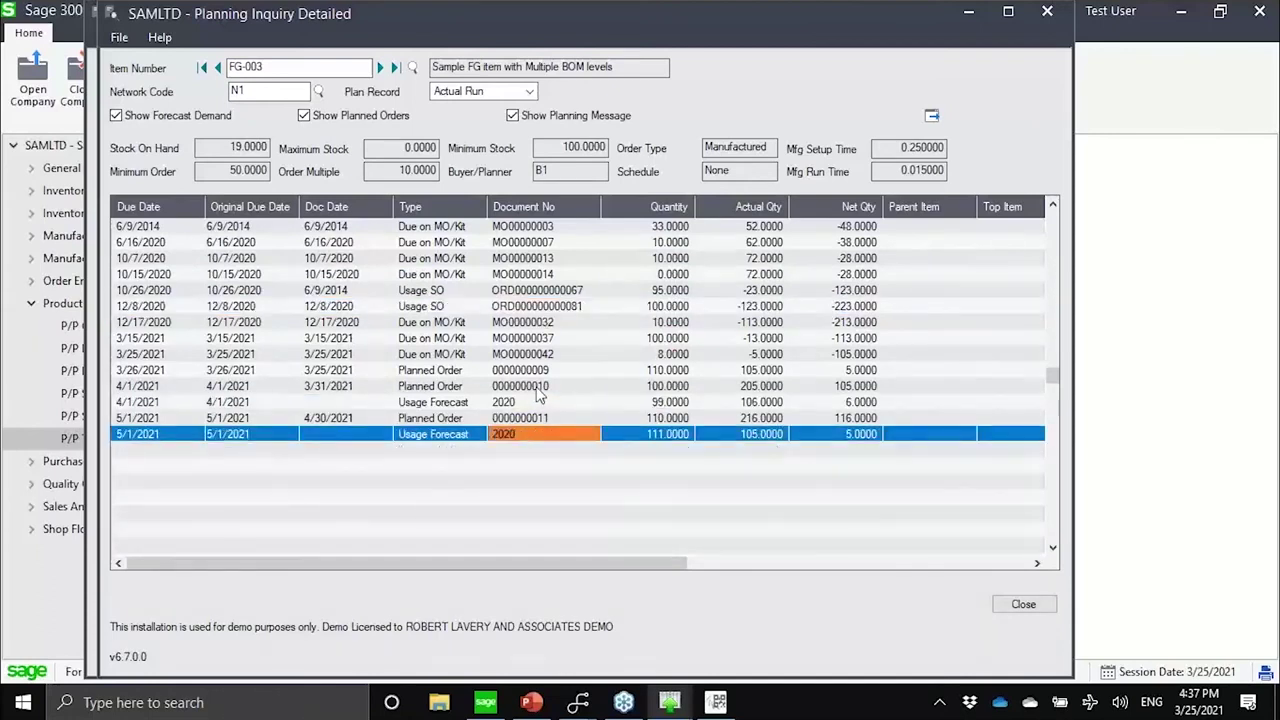
pyautogui.click(539, 390)
pyautogui.click(540, 372)
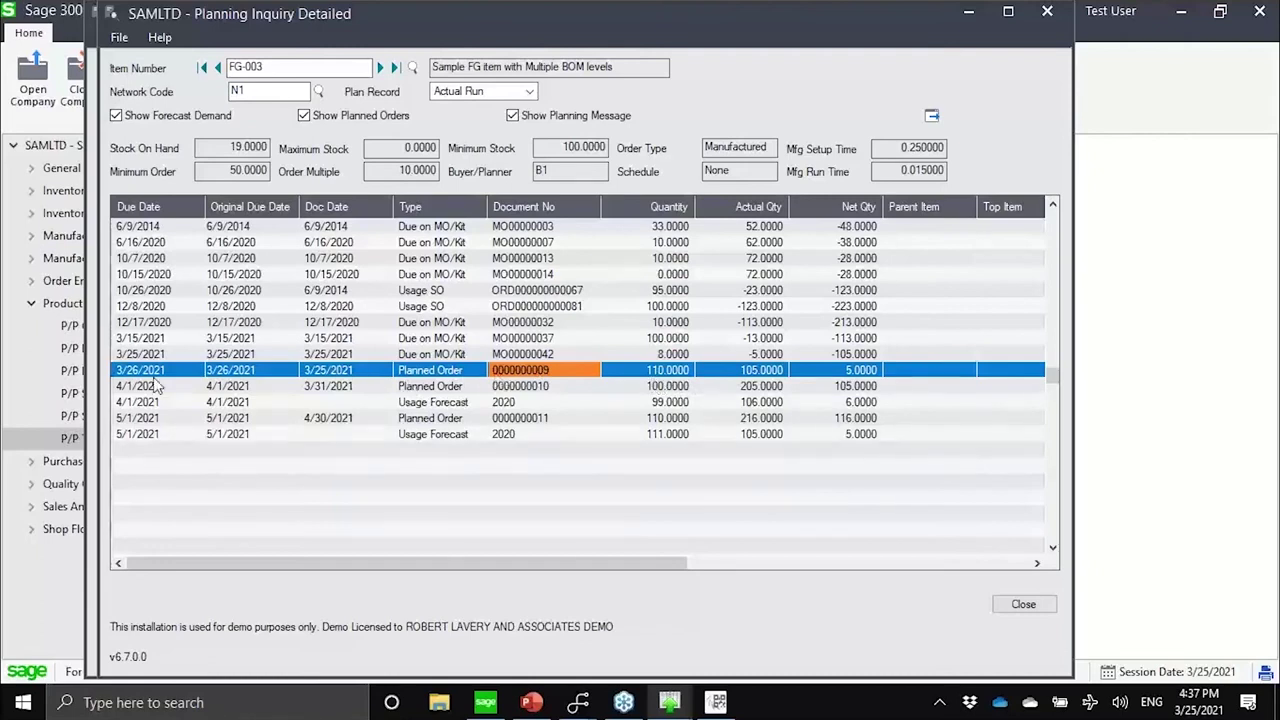
pyautogui.click(334, 390)
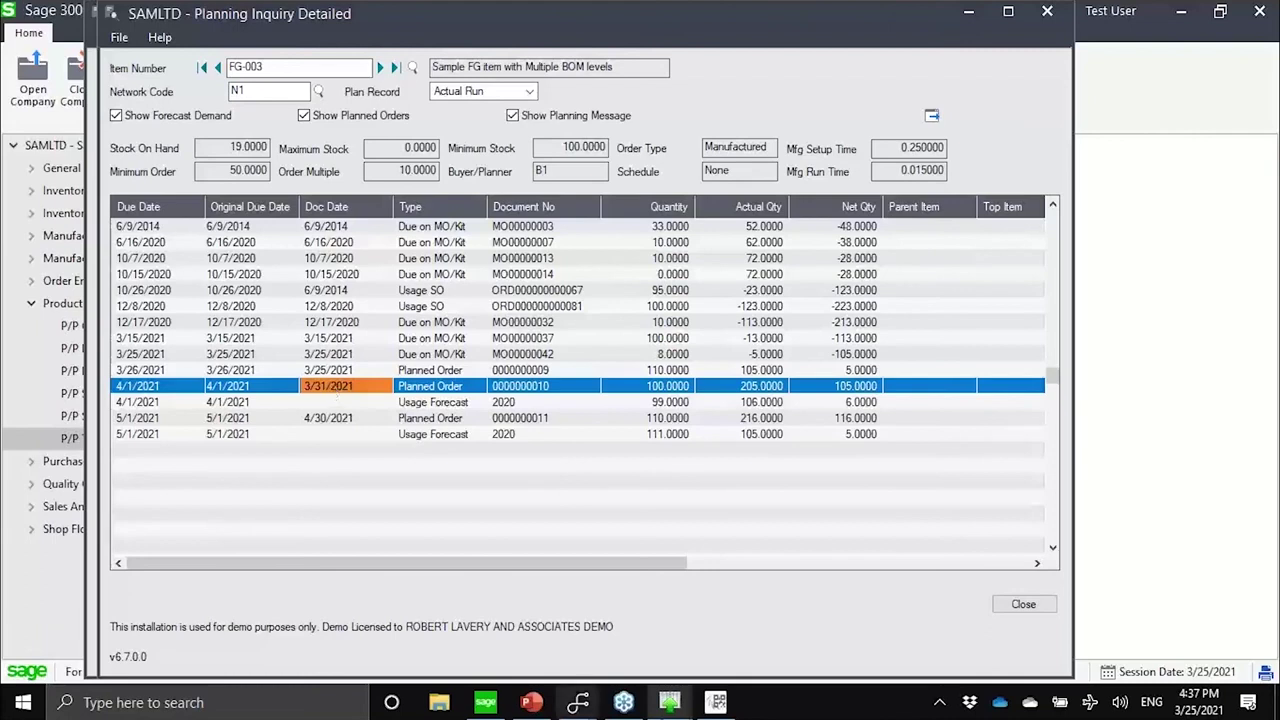
pyautogui.click(1022, 608)
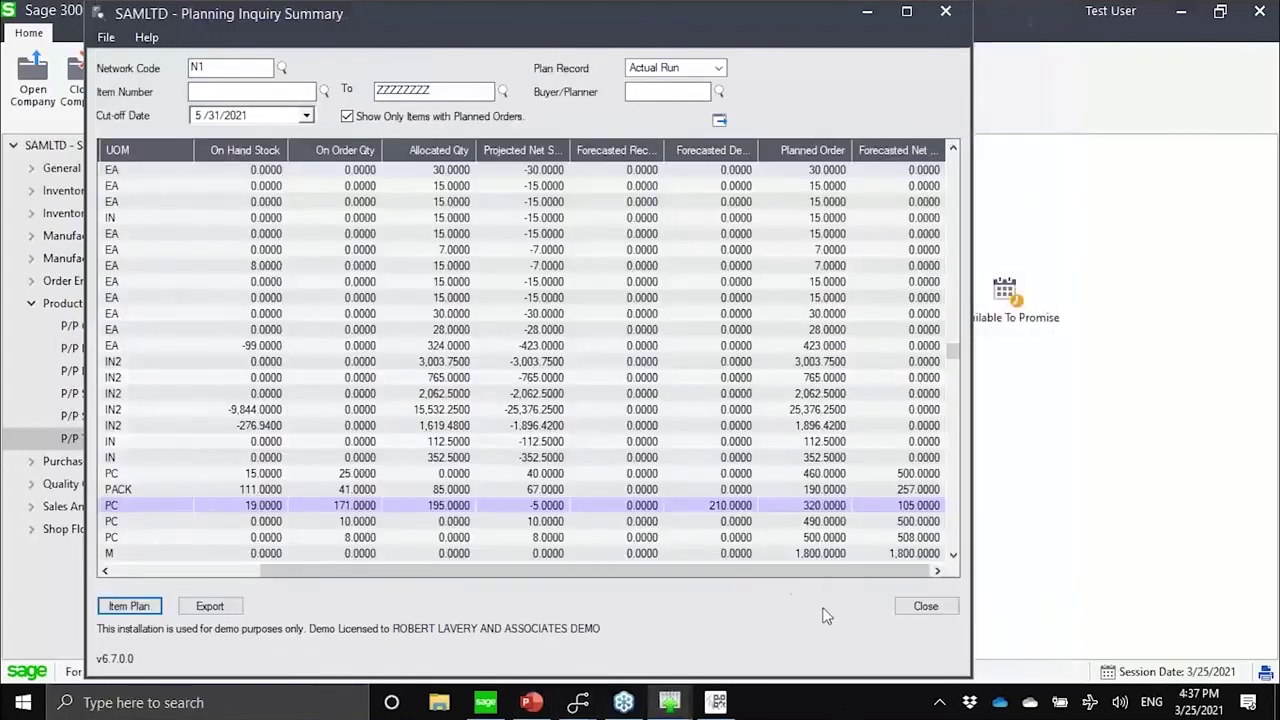
pyautogui.click(923, 608)
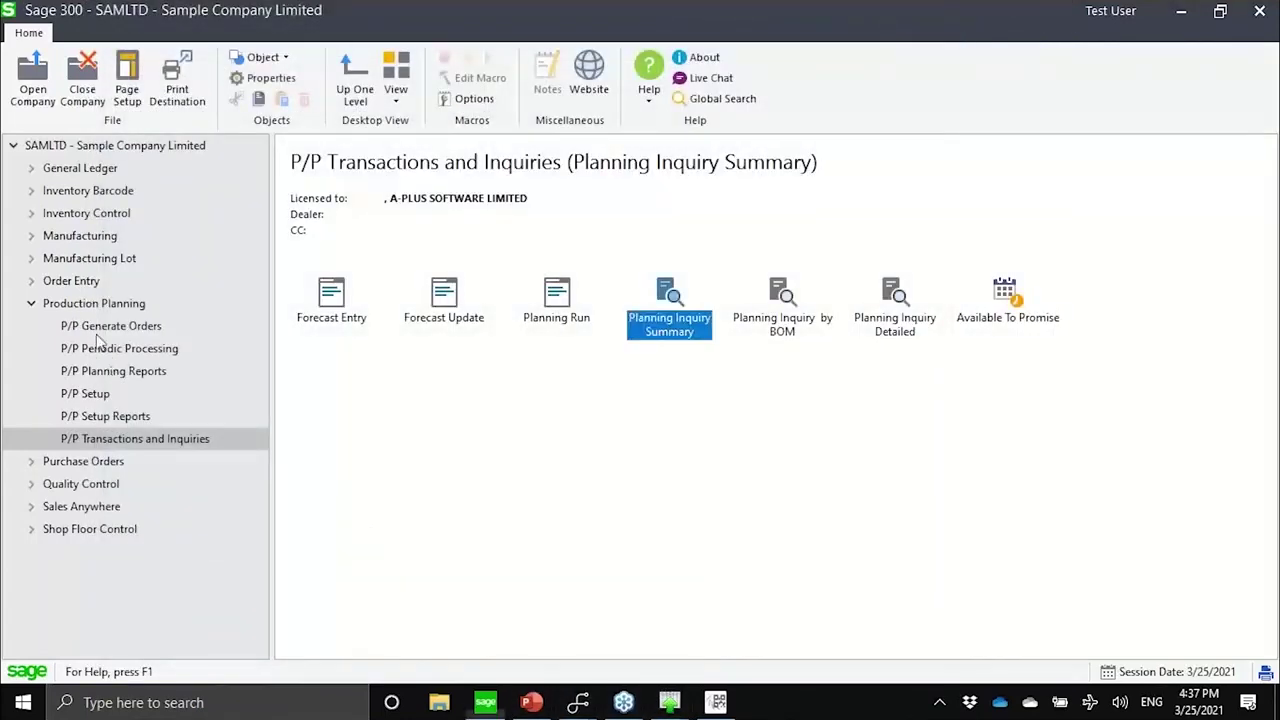
# - Open Generate PR from the Production Planning order generation programs and select distribution network N1
pyautogui.click(95, 330)
pyautogui.click(340, 318)
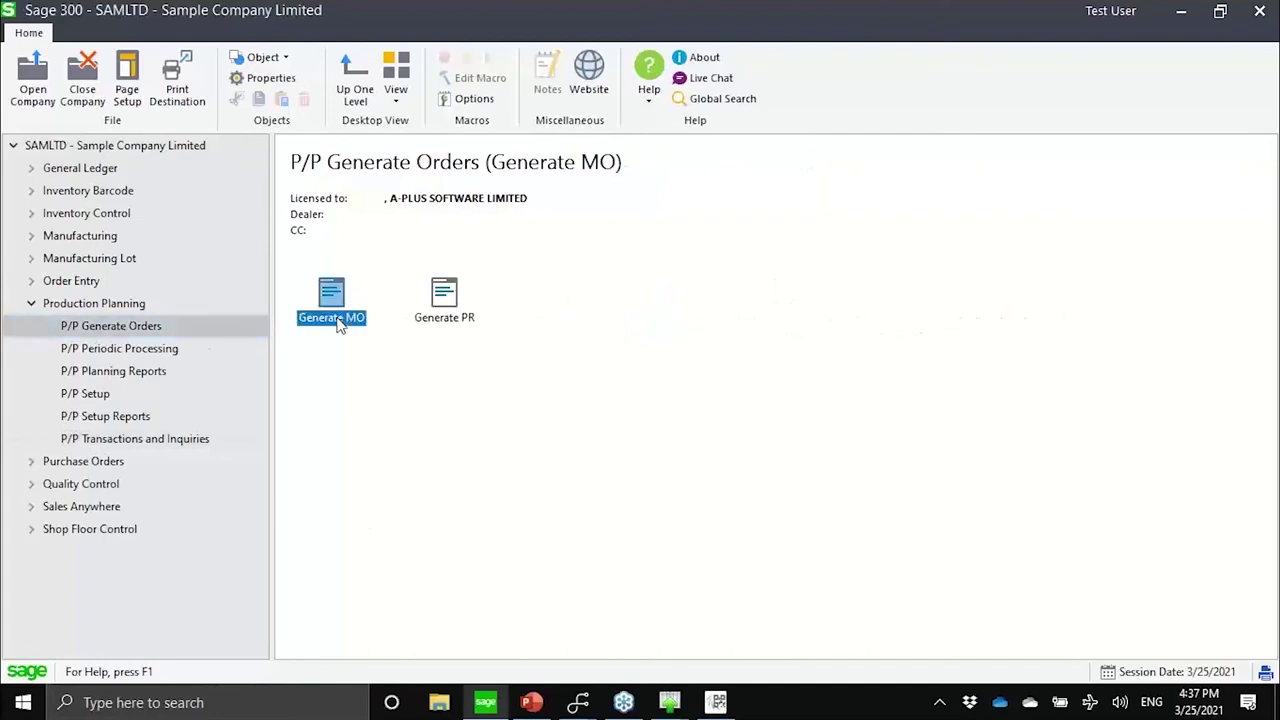
pyautogui.click(427, 316)
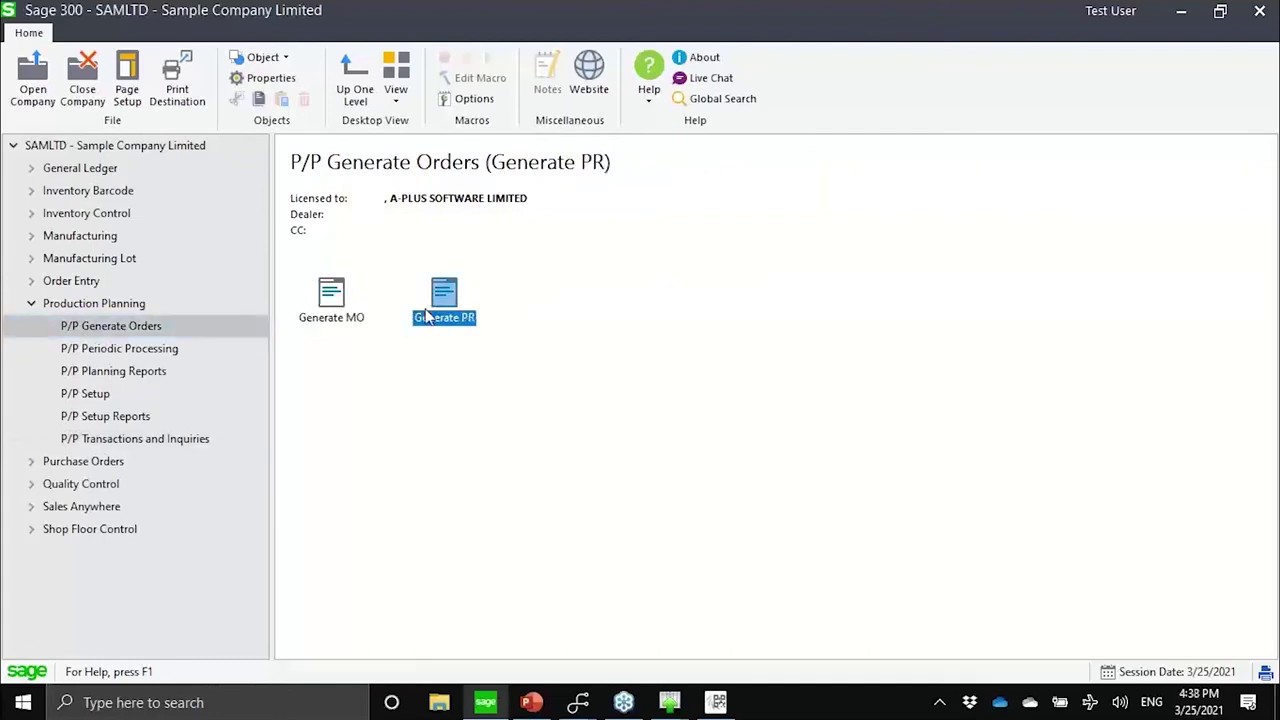
pyautogui.doubleClick(427, 316)
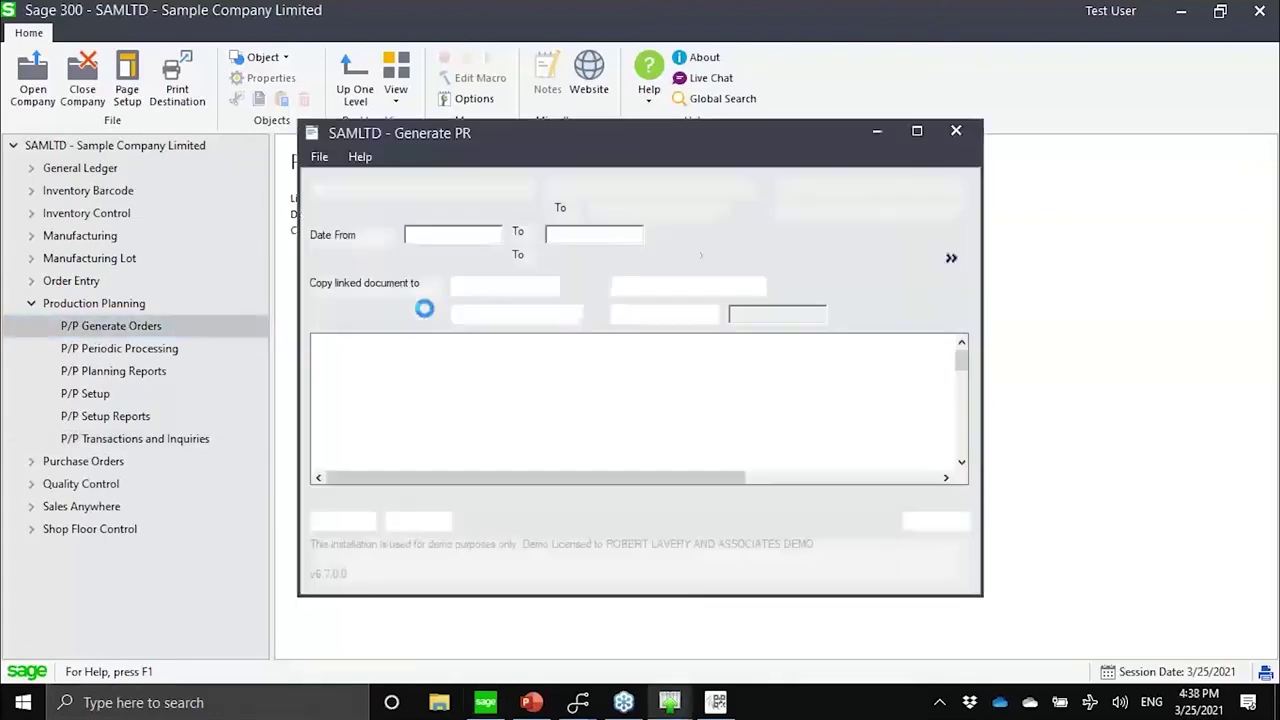
pyautogui.click(517, 191)
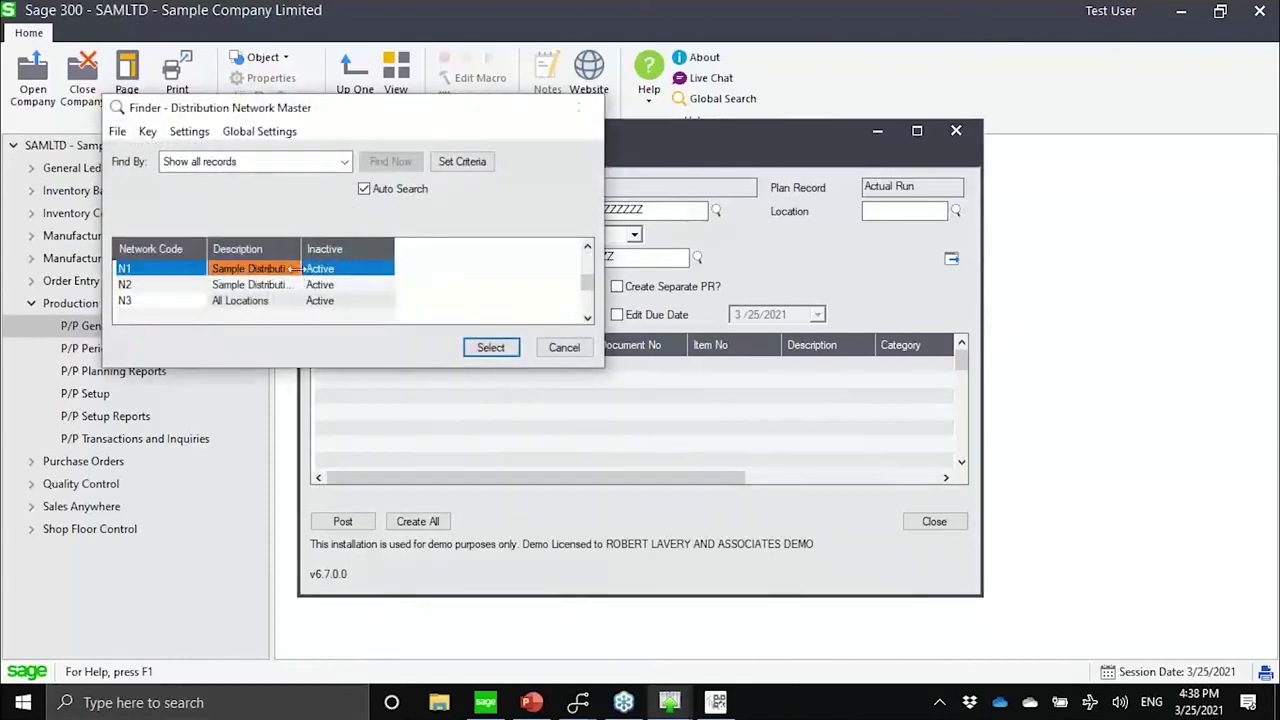
pyautogui.click(489, 345)
# - Set the end date to 5/31/2021 and the location to 1, and load the matching planned purchase orders
pyautogui.click(634, 234)
pyautogui.click(702, 259)
pyautogui.click(702, 259)
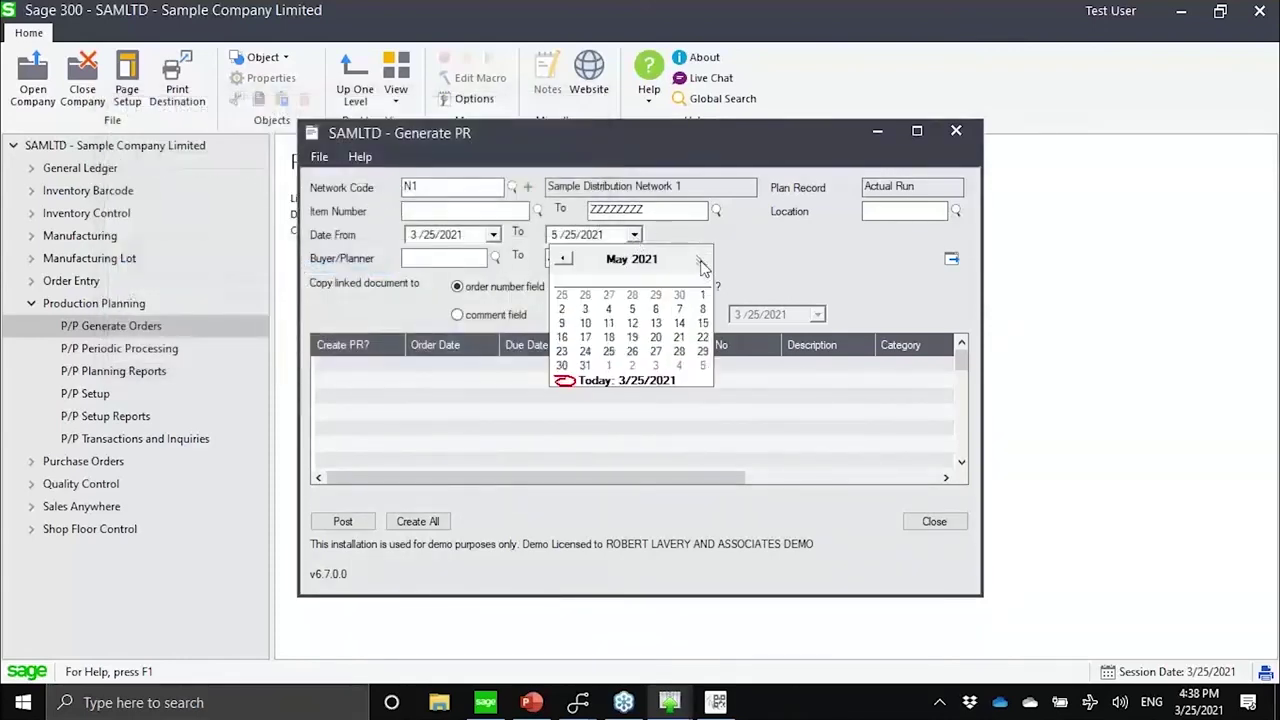
pyautogui.click(585, 365)
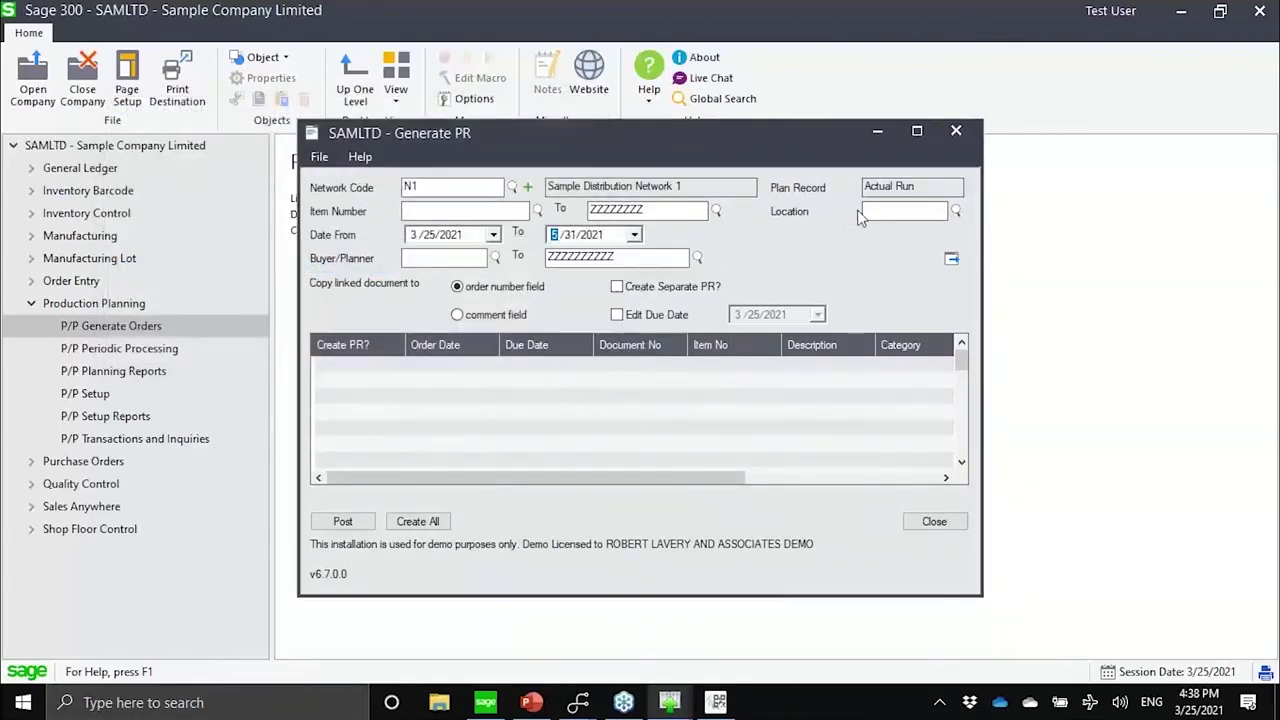
pyautogui.click(903, 211)
pyautogui.write('1')
pyautogui.click(951, 259)
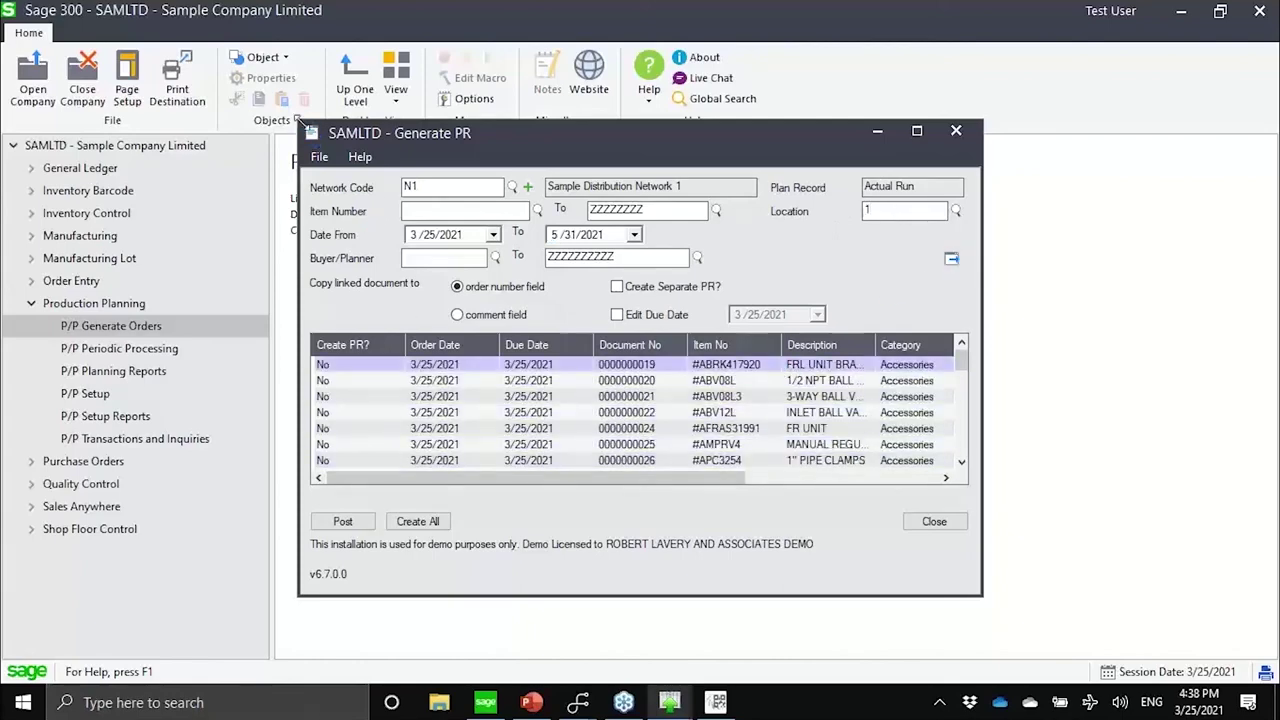
# - Enlarge the Generate PR window and set Create PR to Yes for #ABV08L3, #APC3254, #ASV4N30, #BCS08C32 and #BLR1813XDI
pyautogui.moveTo(298, 120); pyautogui.dragTo(201, 70)
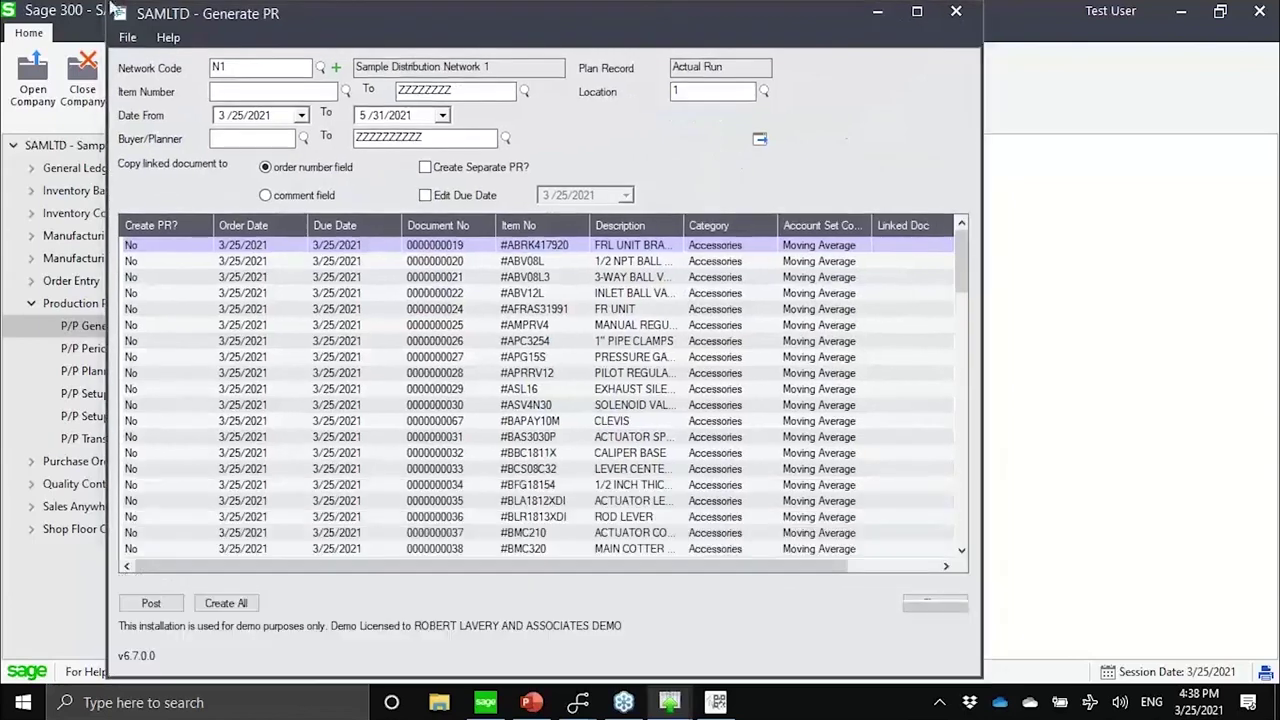
pyautogui.doubleClick(163, 275)
pyautogui.doubleClick(163, 339)
pyautogui.click(165, 403)
pyautogui.doubleClick(158, 406)
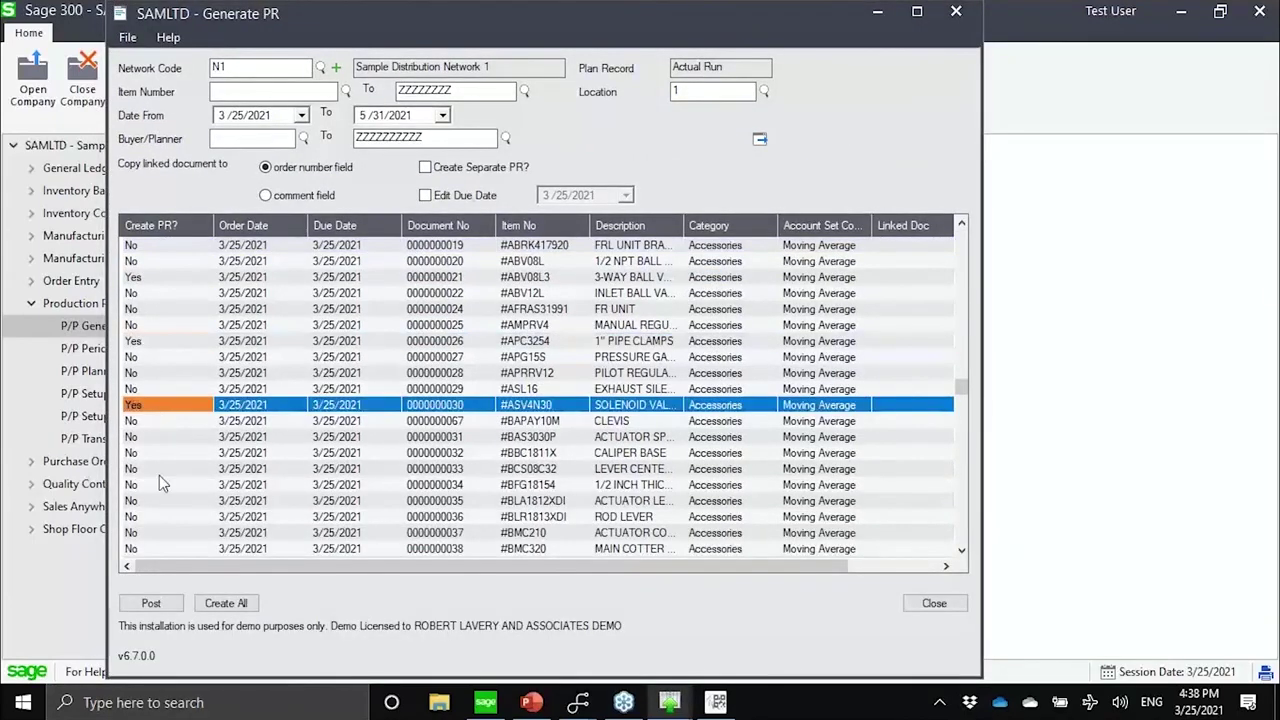
pyautogui.doubleClick(159, 469)
pyautogui.doubleClick(162, 517)
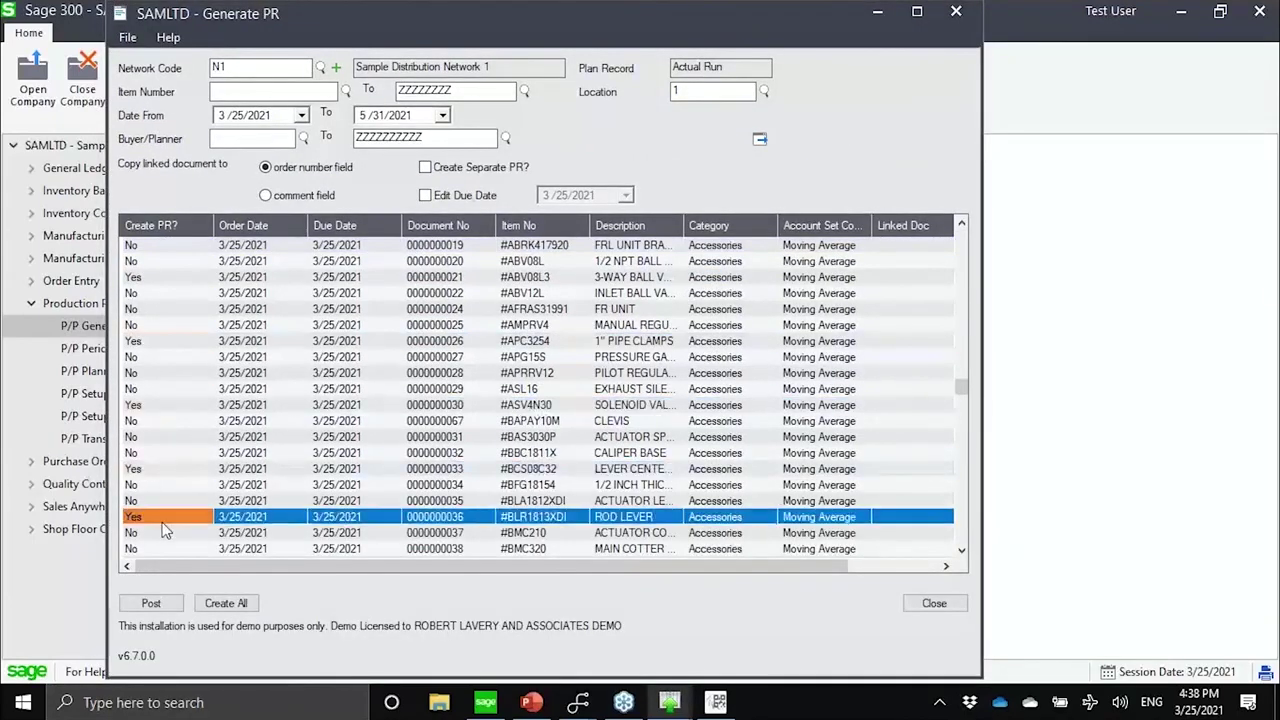
# - Check the planned order dates and quantities, post the marked lines as a purchase requisition, and close Generate PR
pyautogui.click(274, 517)
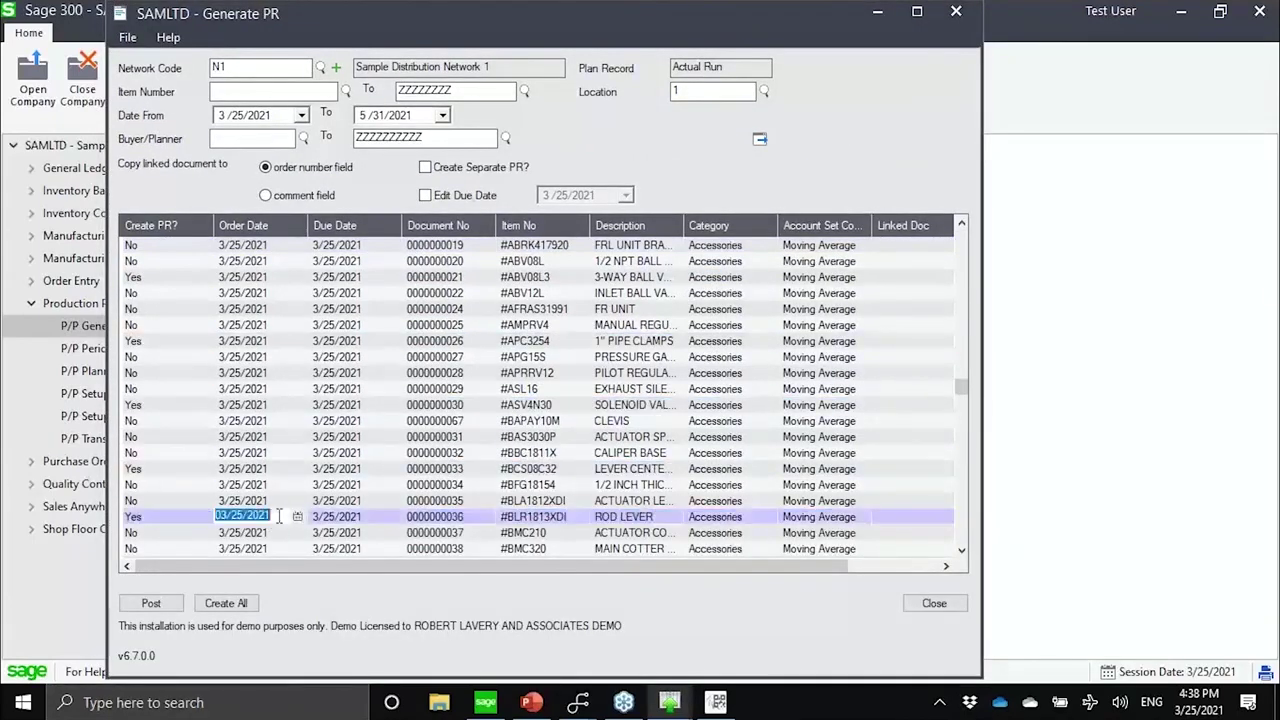
pyautogui.click(340, 519)
pyautogui.moveTo(540, 567); pyautogui.dragTo(745, 572)
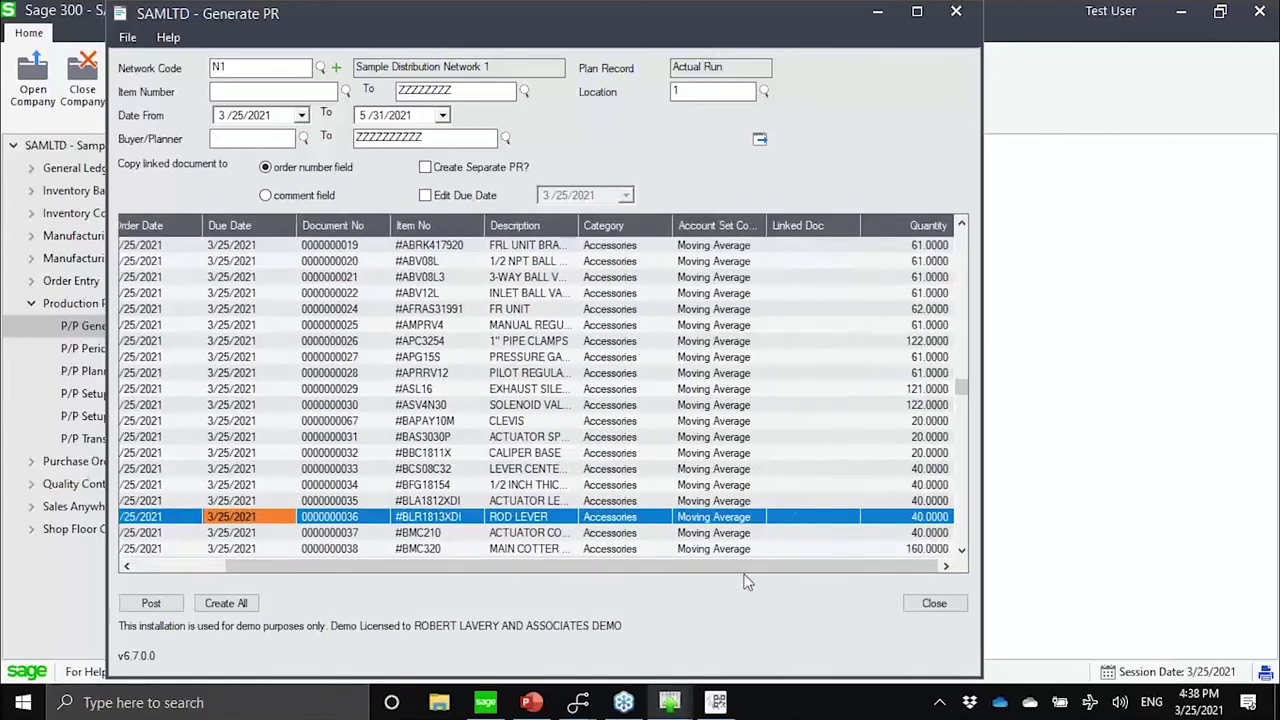
pyautogui.click(154, 603)
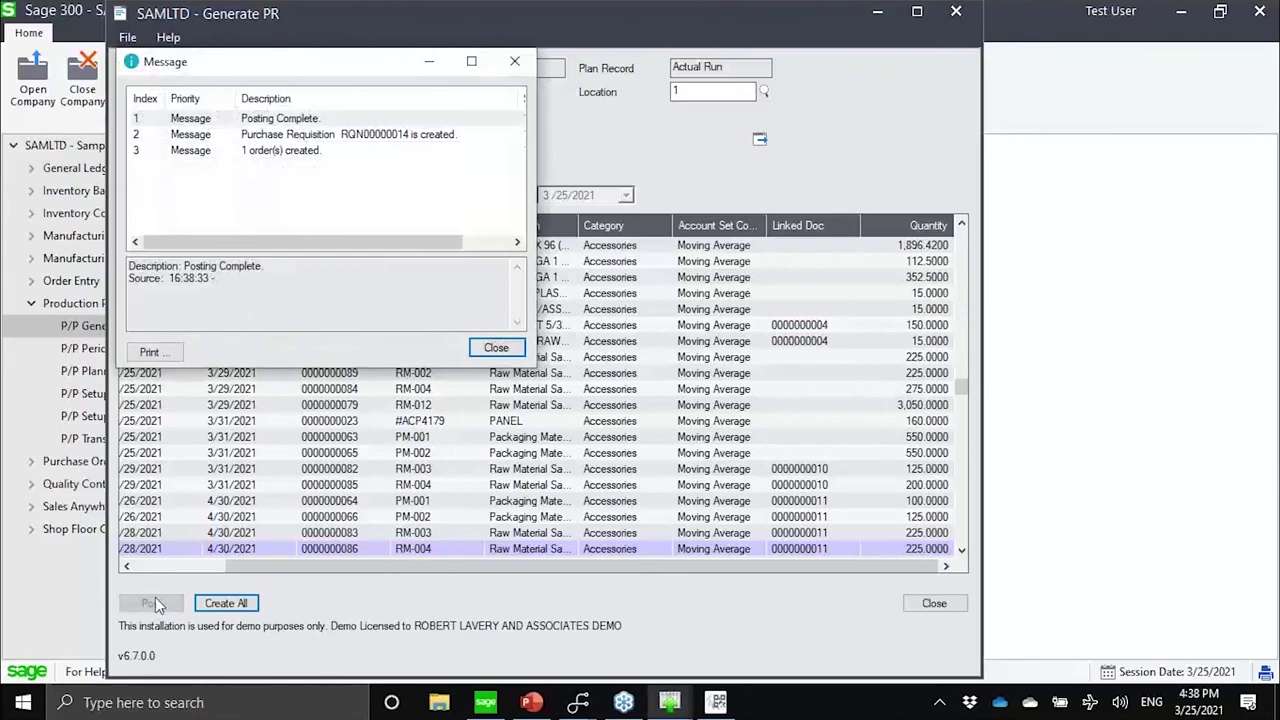
pyautogui.click(496, 351)
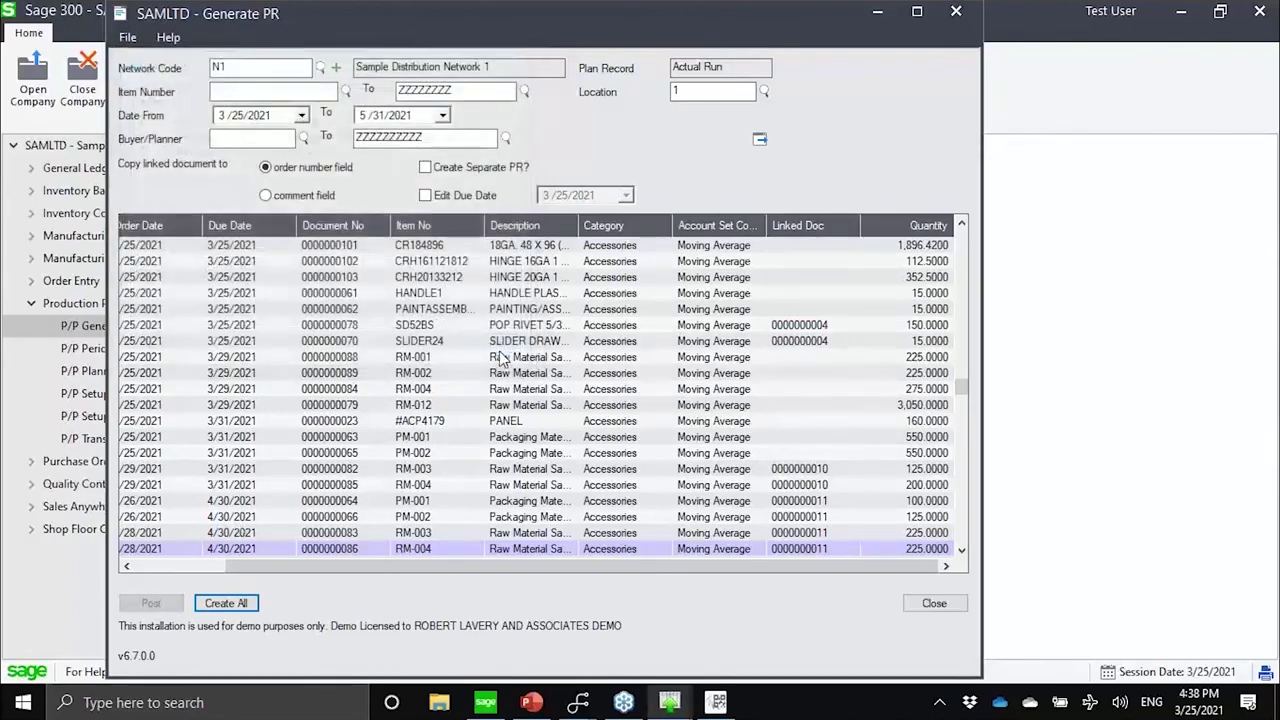
pyautogui.click(935, 604)
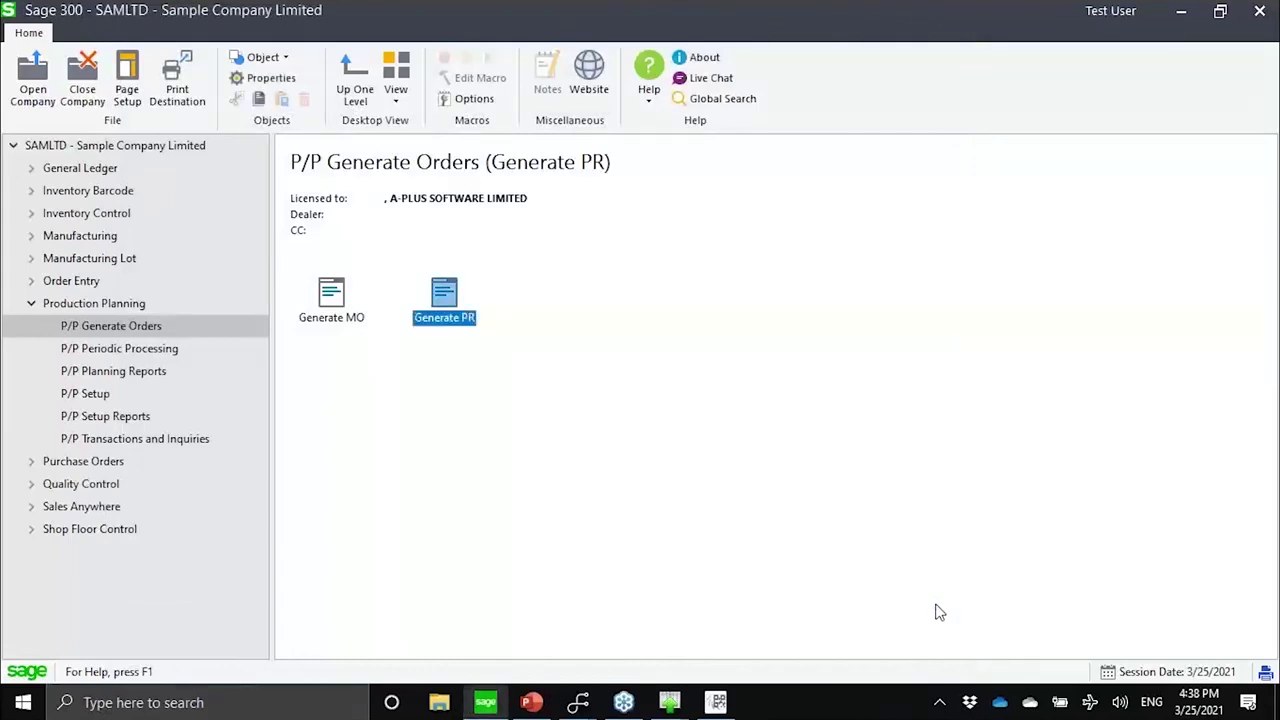
# - Point out the Generate MO program and collapse the Production Planning module in the company tree
pyautogui.click(333, 322)
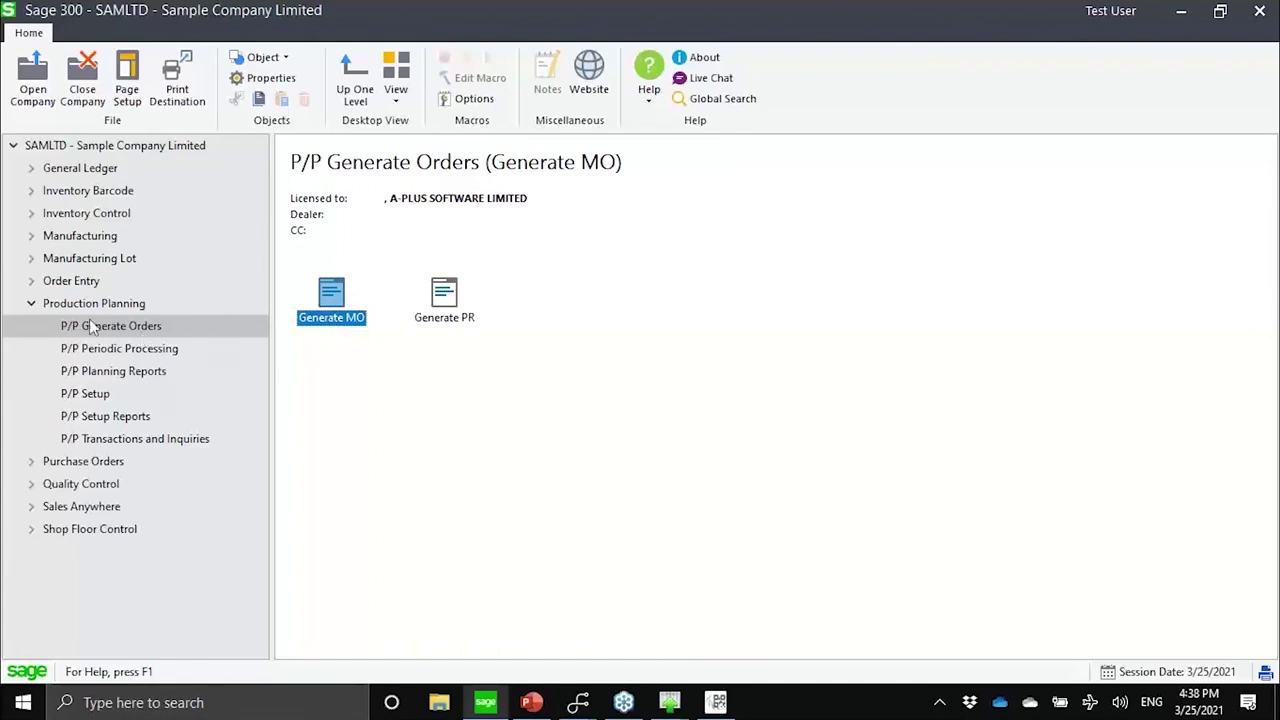
pyautogui.click(31, 304)
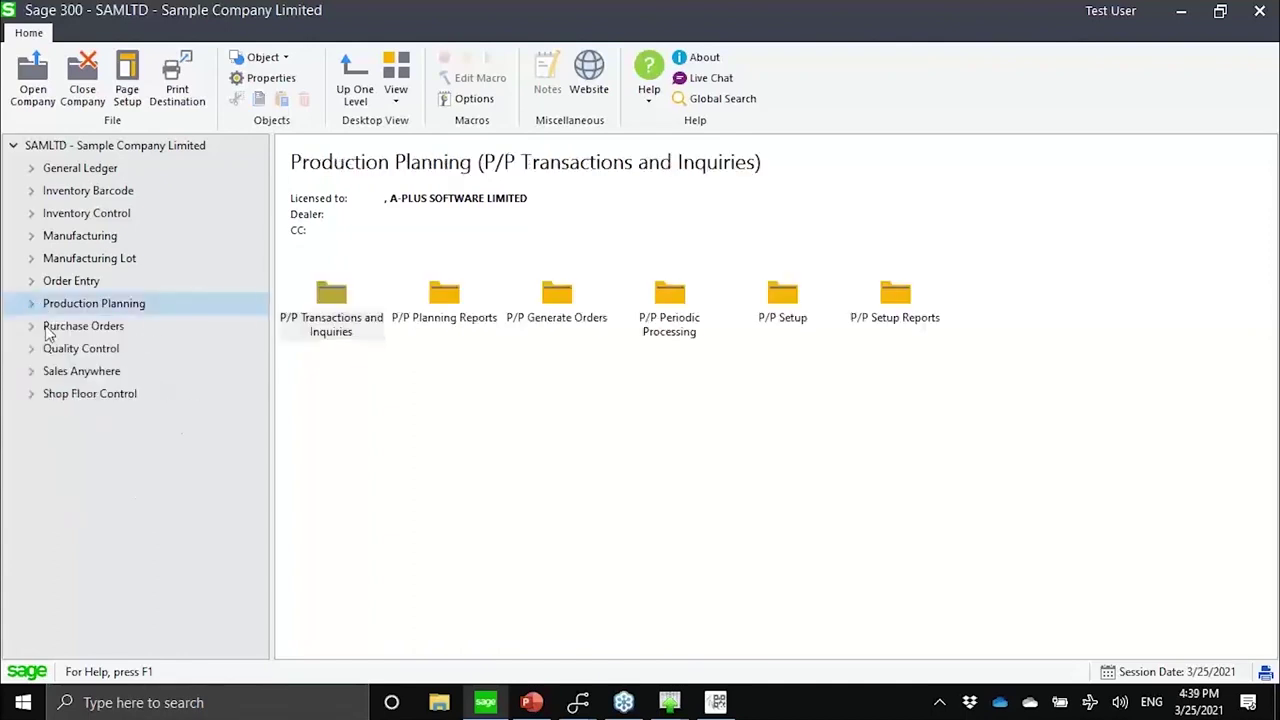